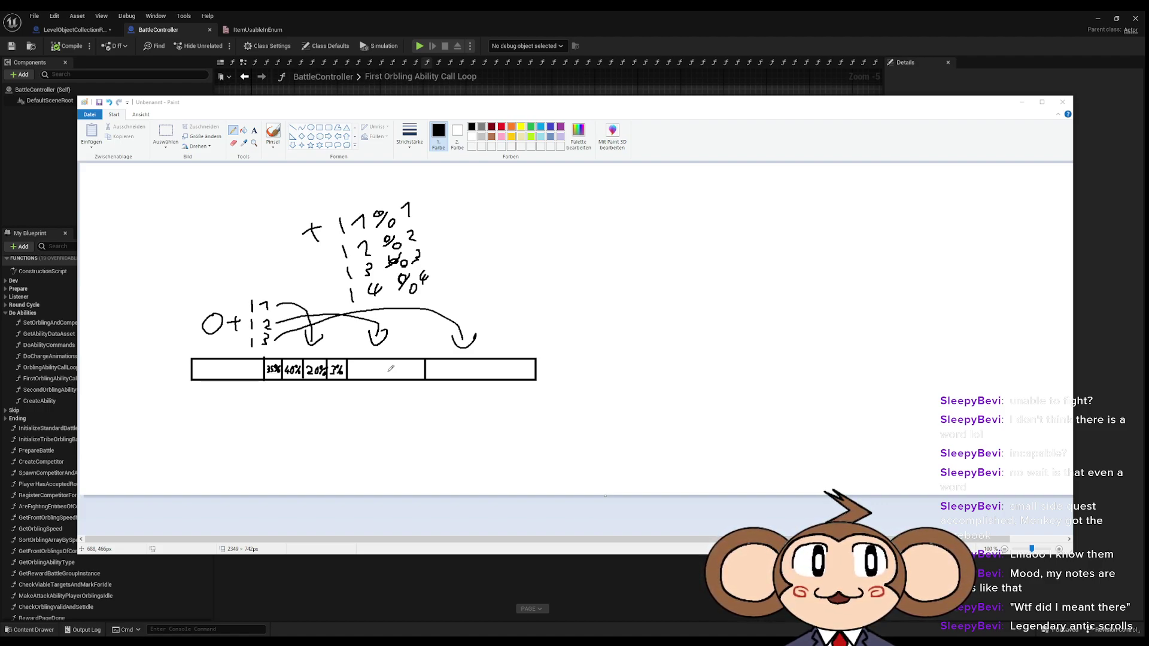
Bring up the Evolution.png drawing in Paint and arrange its window with the untitled percentage sketch
mouse_move(439, 102)
left_mouse_down()
mouse_move(446, 253)
mouse_move(446, 99)
left_mouse_up()
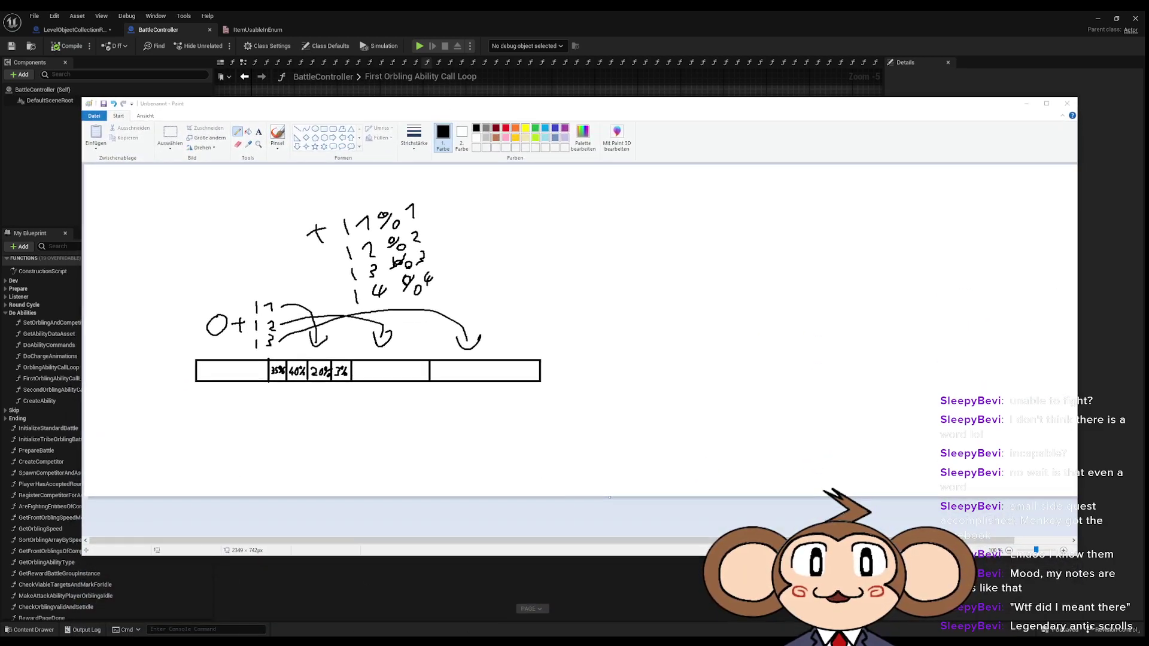
mouse_move(338, 641)
left_click(386, 612)
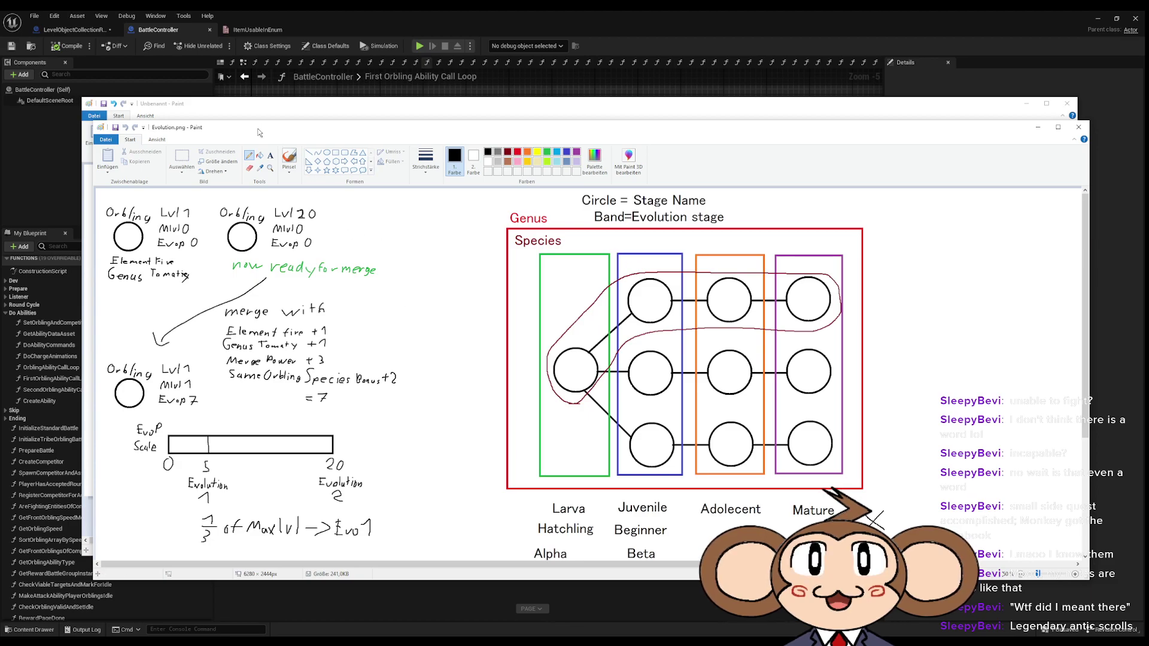
left_click_drag(261, 128, 325, 220)
left_click(354, 106)
left_click_drag(353, 106, 371, 111)
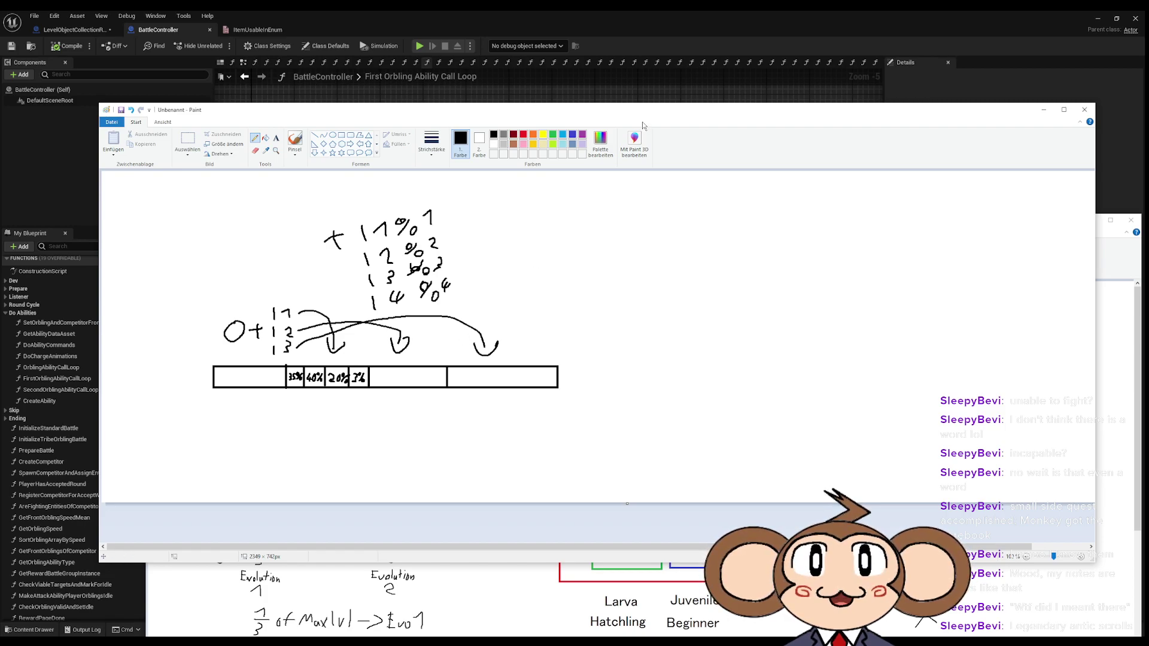
Examine the Evolution.png diagram and the untitled percentage bar sketch alternately by uncovering one and bringing back the other
mouse_move(641, 110)
left_mouse_down()
mouse_move(474, 219)
mouse_move(396, 592)
mouse_move(691, 423)
mouse_move(596, 533)
left_mouse_up()
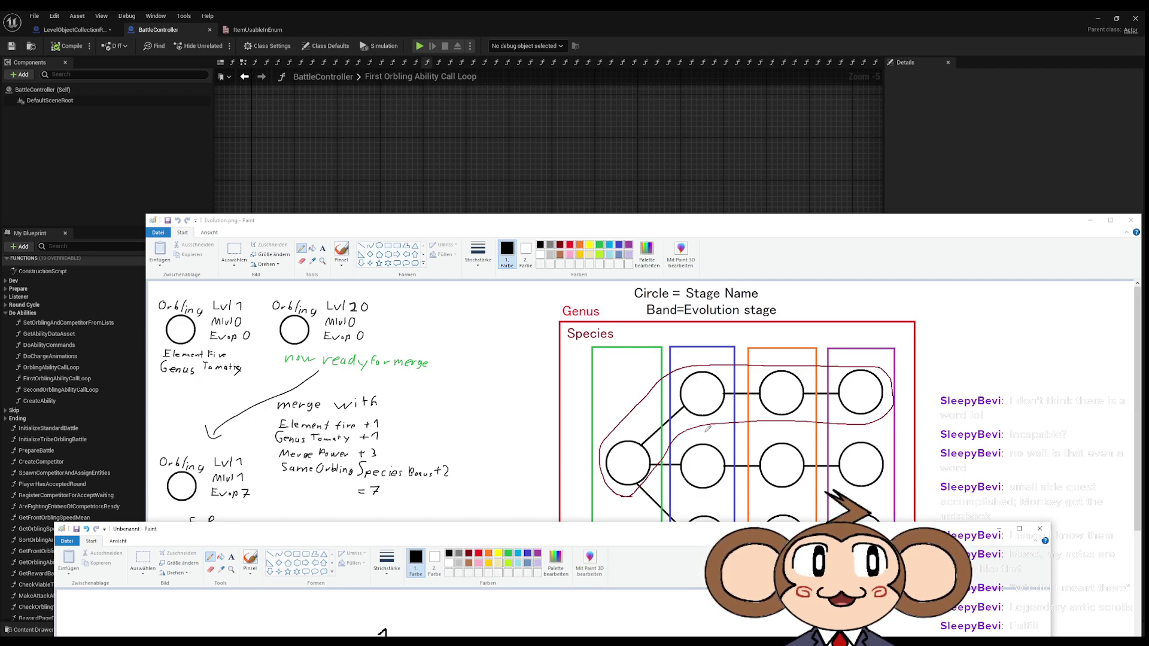
mouse_move(583, 534)
left_mouse_down()
mouse_move(620, 235)
mouse_move(643, 619)
mouse_move(652, 505)
mouse_move(615, 551)
mouse_move(619, 586)
mouse_move(615, 487)
mouse_move(635, 430)
left_mouse_up()
left_click_drag(636, 532, 634, 542)
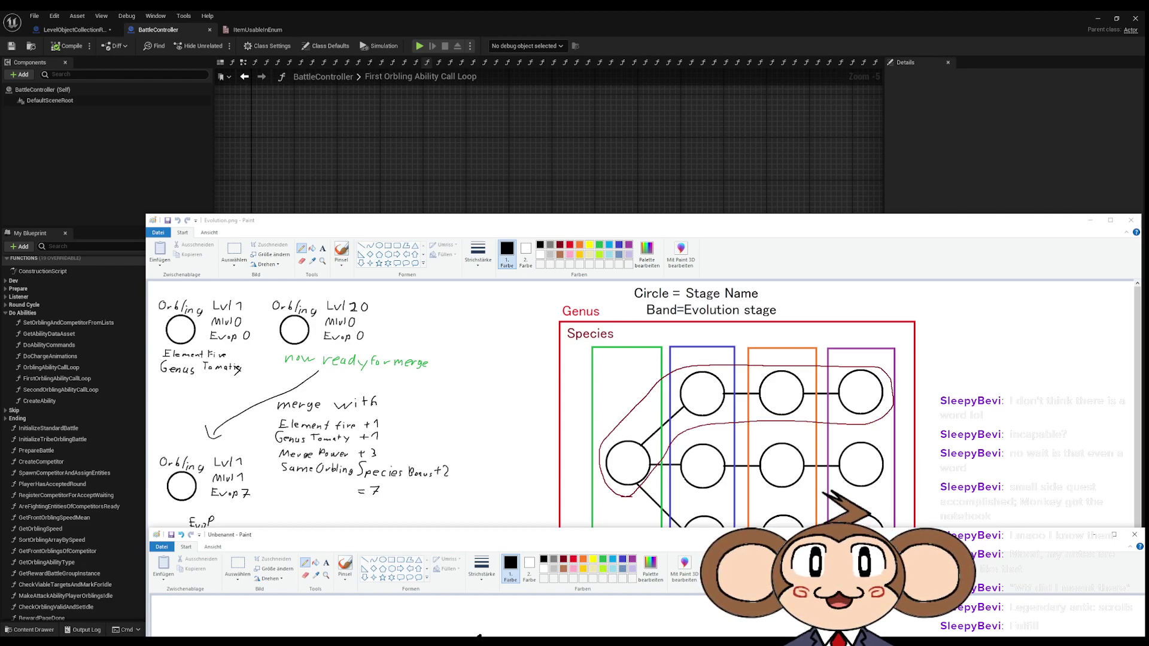
left_click_drag(479, 534, 479, 592)
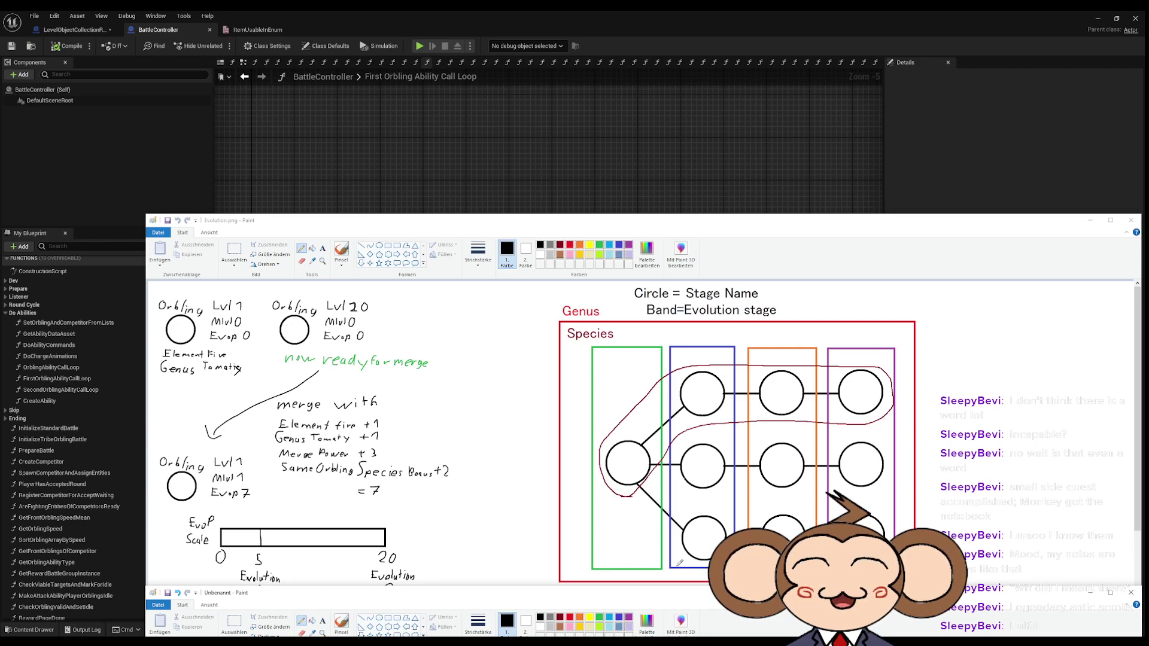
left_click_drag(482, 593, 507, 254)
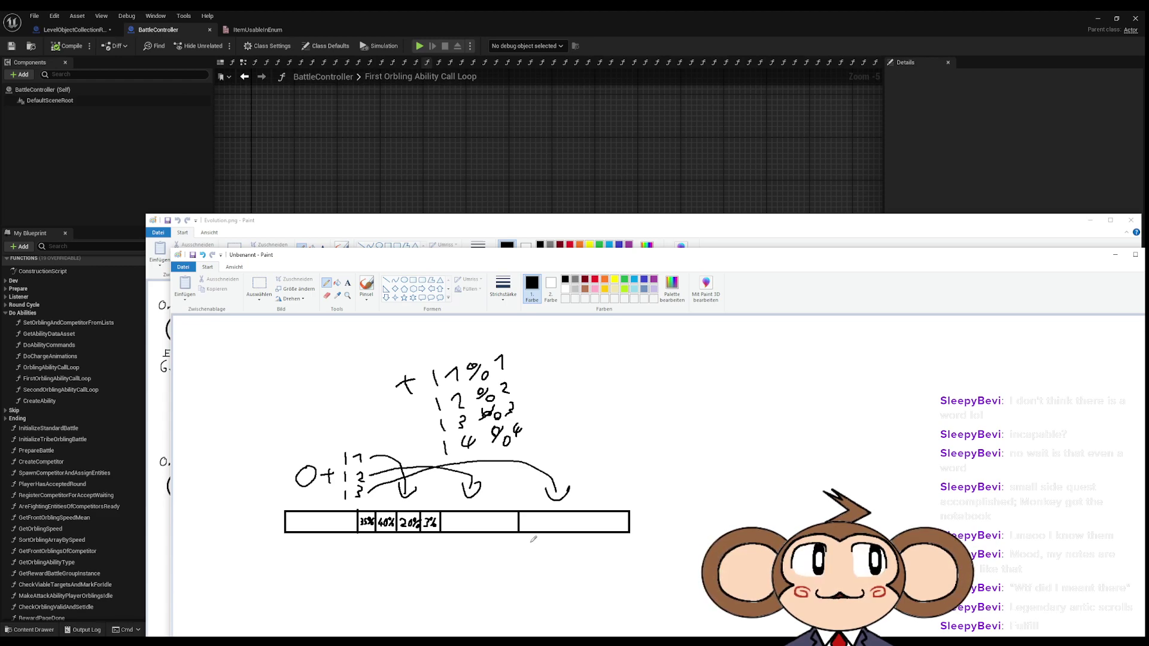
left_click_drag(509, 259, 510, 603)
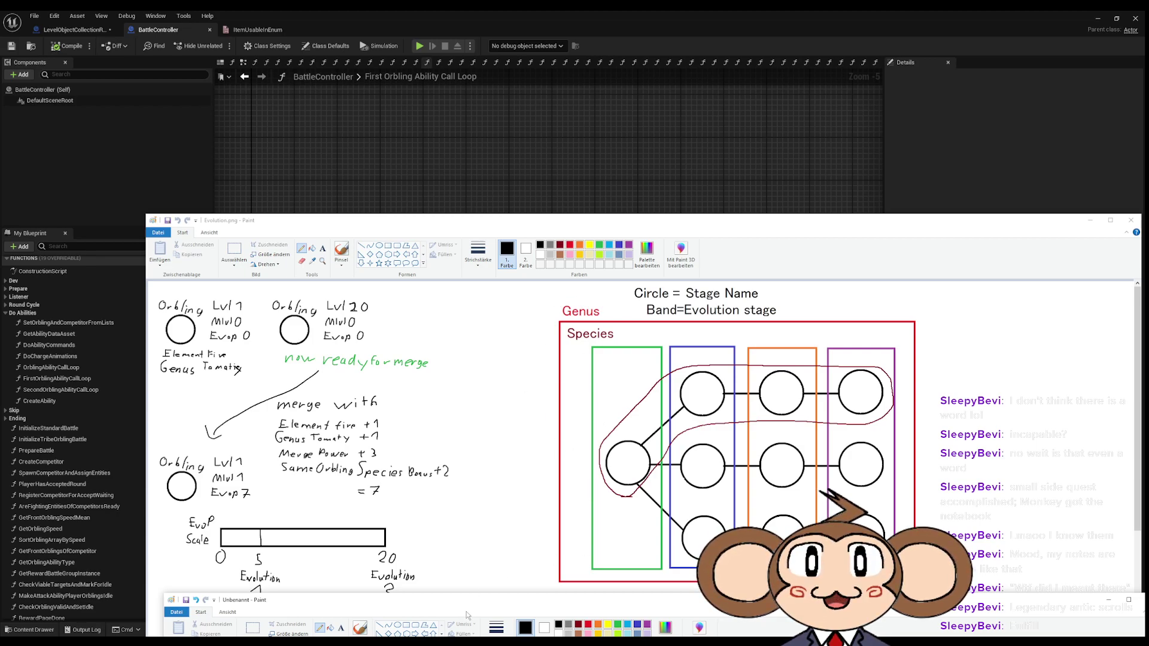
mouse_move(470, 600)
left_mouse_down()
mouse_move(526, 304)
mouse_move(502, 277)
left_mouse_up()
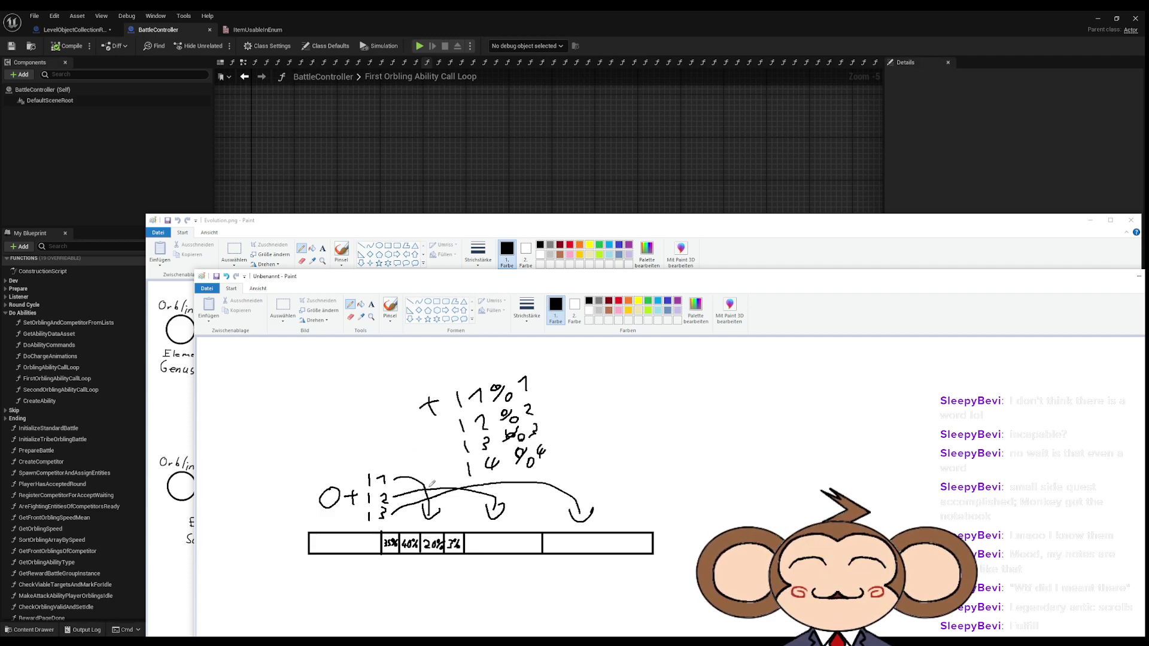
left_click_drag(531, 270, 572, 547)
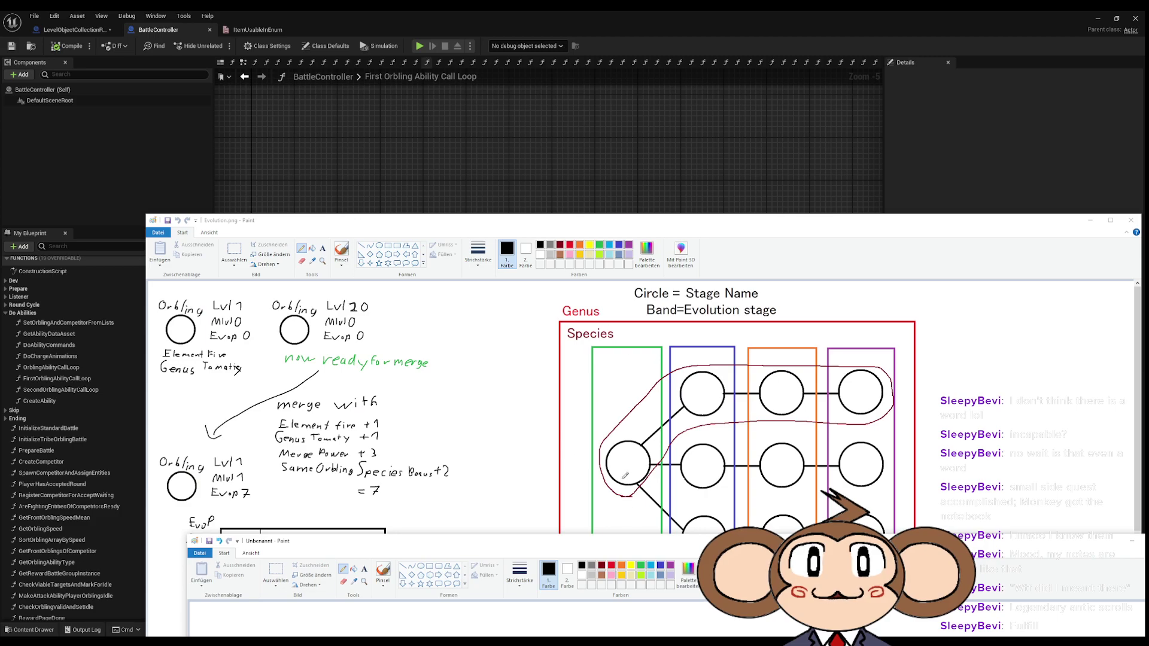
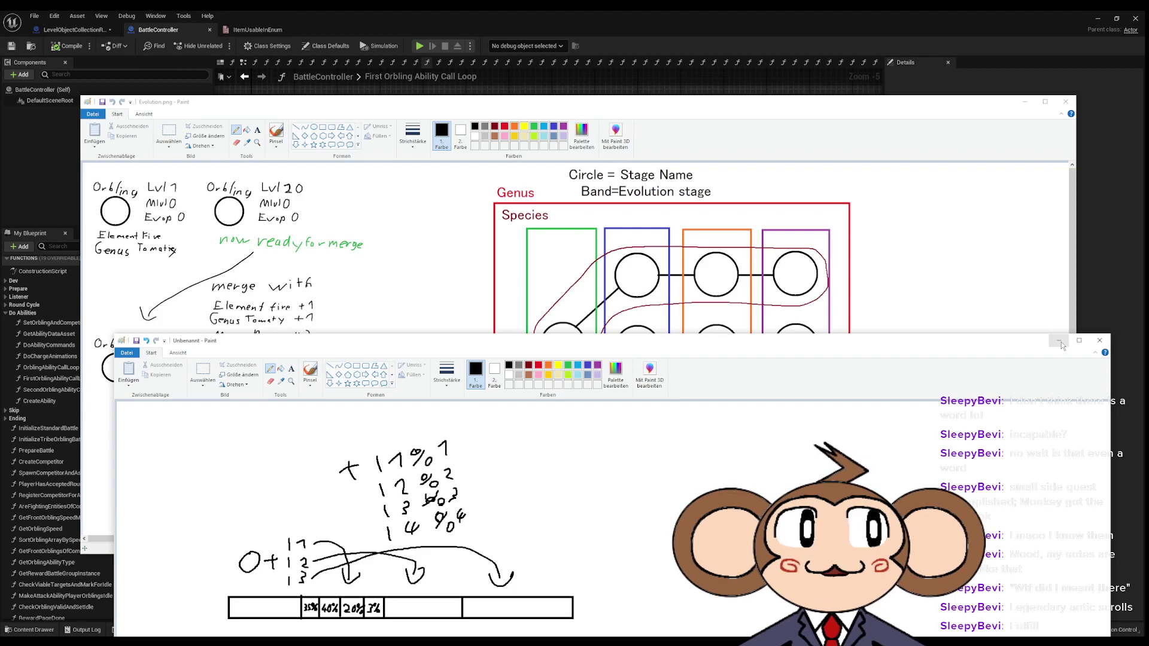
Close the untitled sketch without saving it, and close the Evolution.png drawing
mouse_move(988, 347)
left_mouse_down()
mouse_move(966, 322)
mouse_move(956, 258)
left_mouse_up()
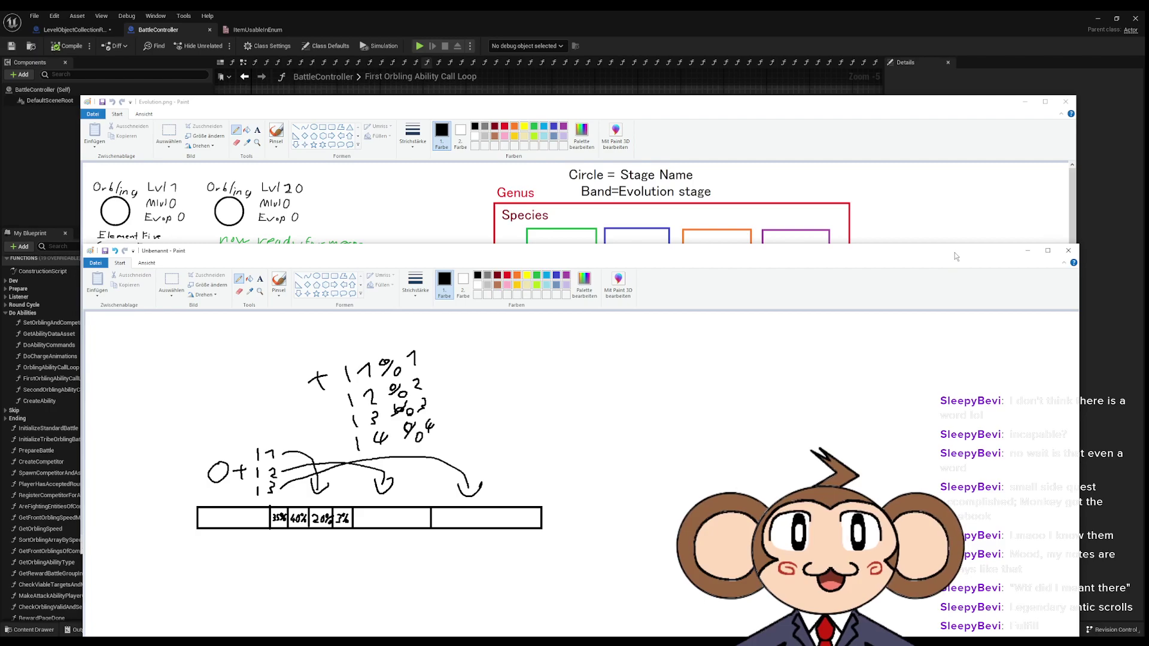
left_click(1069, 251)
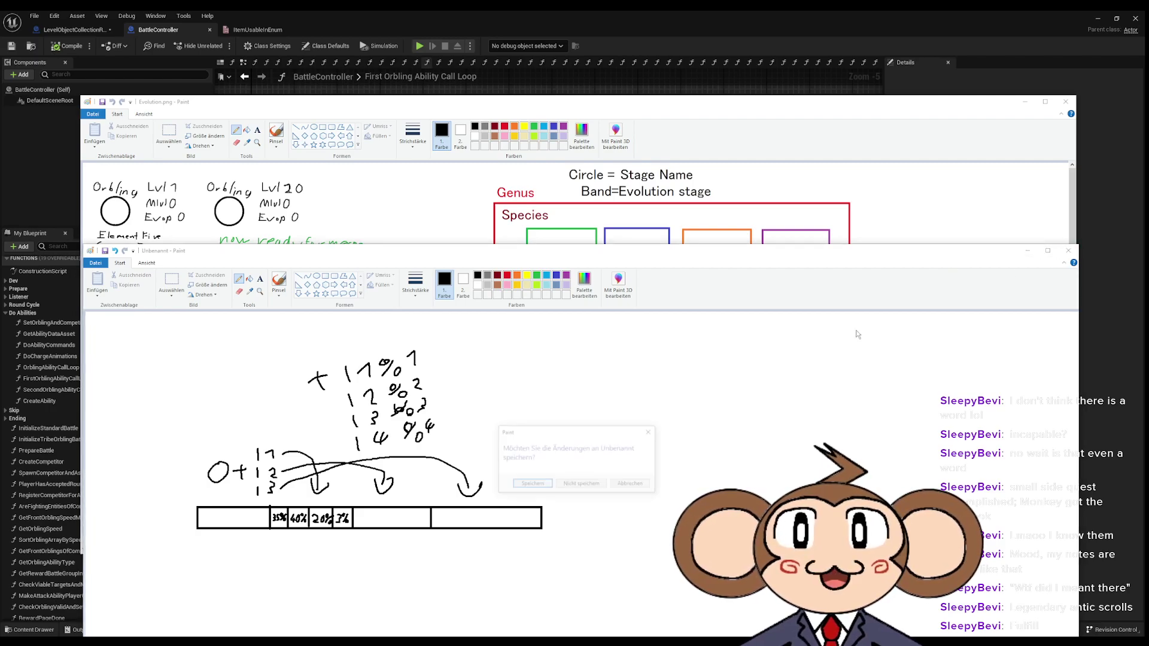
left_click(581, 485)
left_click(1065, 101)
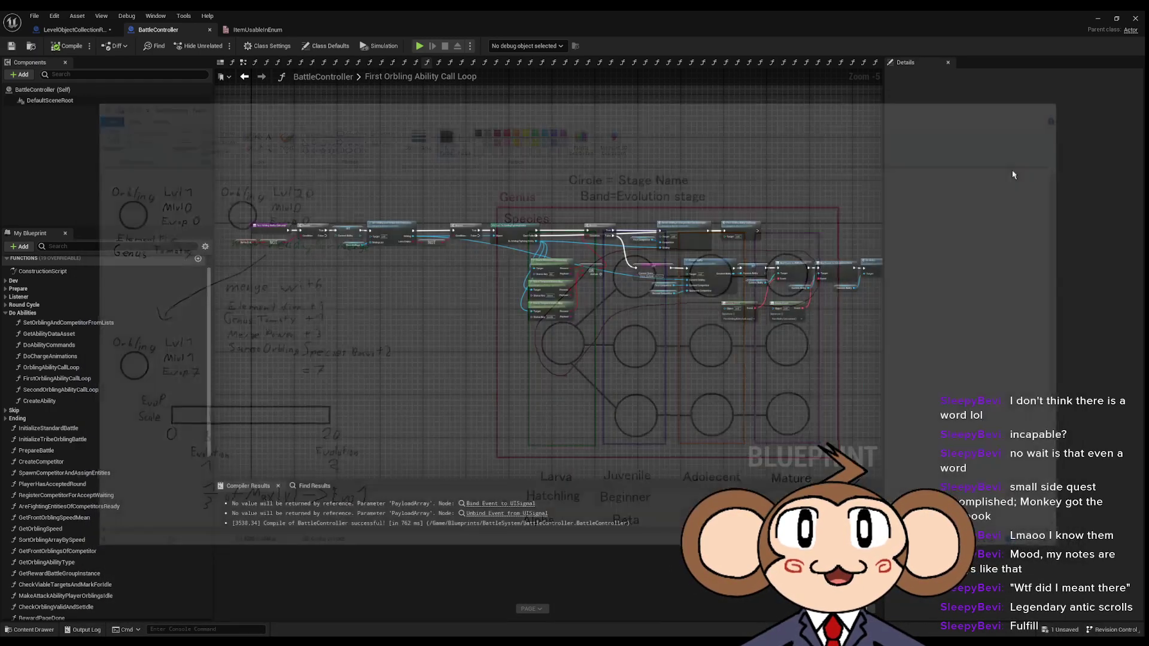
In the LevelObjectCollectionRoot blueprint, move the Optainable Orblings, System for stay and release and Spawnable comments together to an emptier graph area
scroll(461, 168, "down", 4)
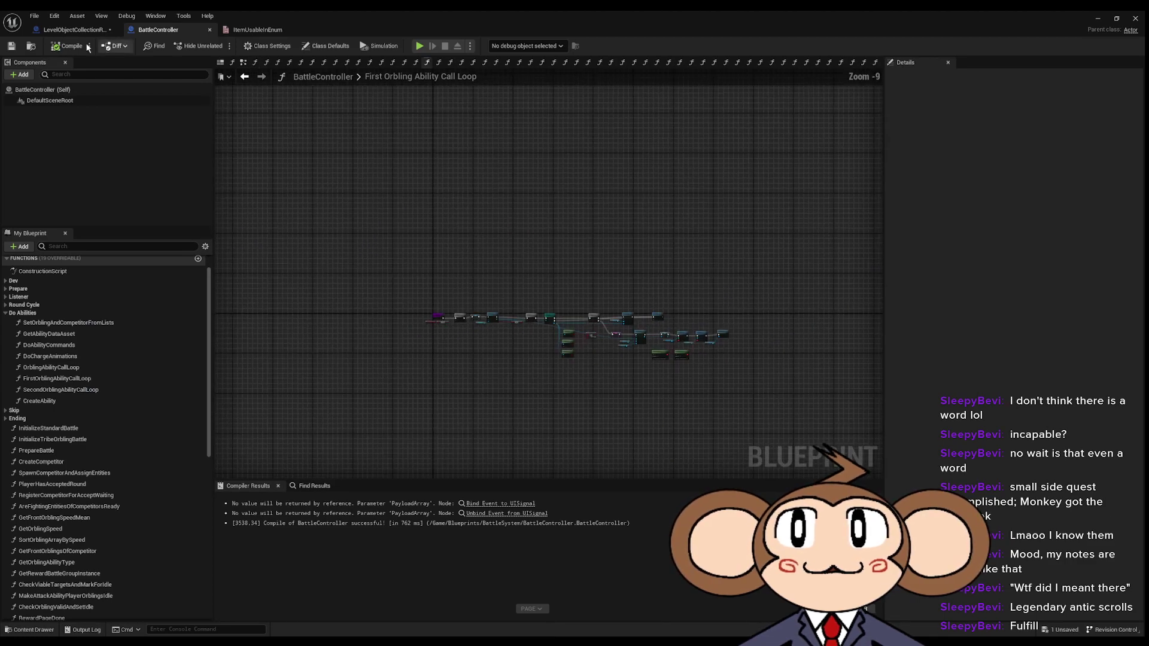
left_click(72, 29)
right_click_drag(588, 74, 654, 192)
left_click_drag(461, 296, 544, 441)
left_click_drag(540, 349, 521, 140)
right_click_drag(522, 144, 438, 290)
Add a comment box reading "Design obtaining" and place it above and beside the three existing comments
left_click(623, 267)
type("c")
type("Desi")
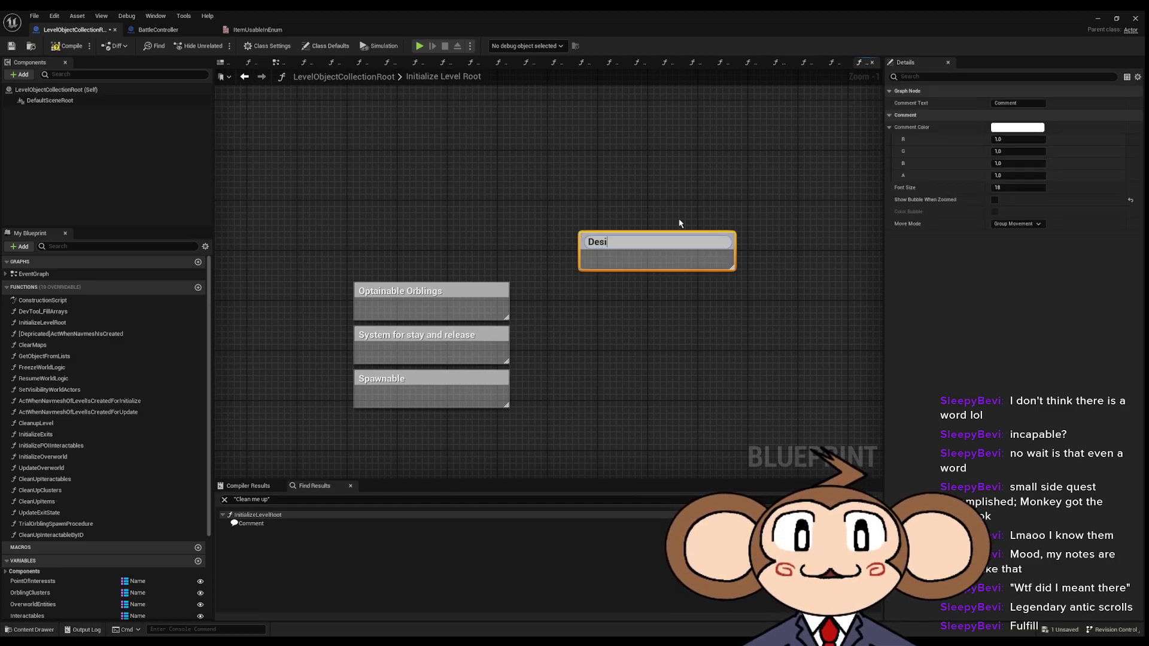
type("gn")
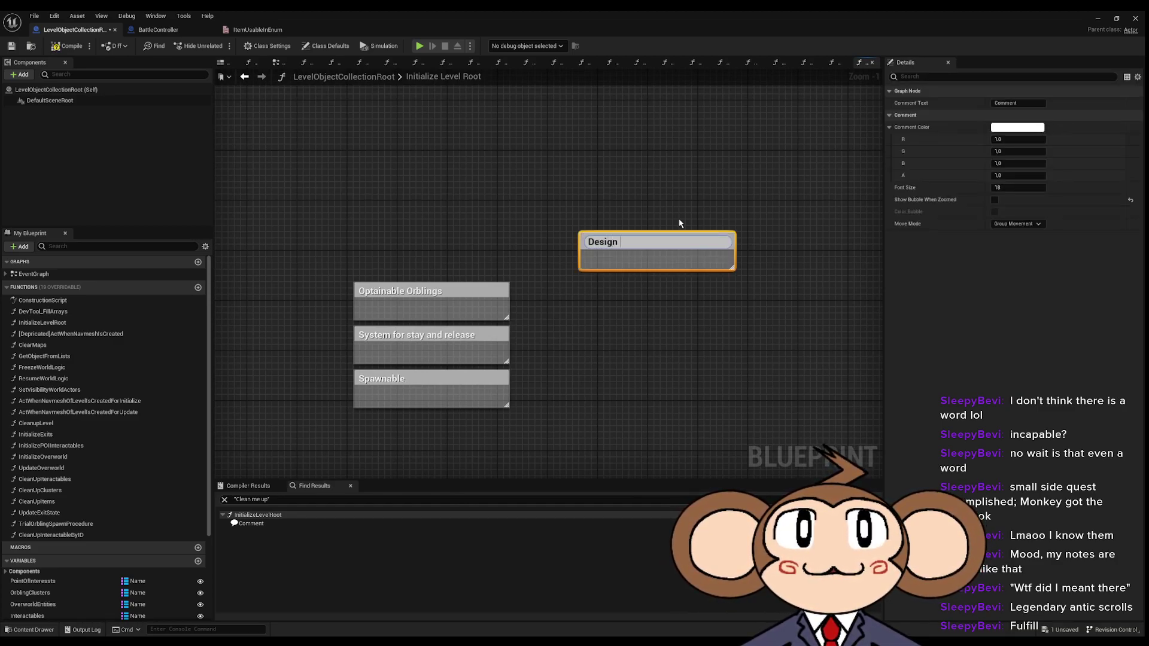
type(" obta")
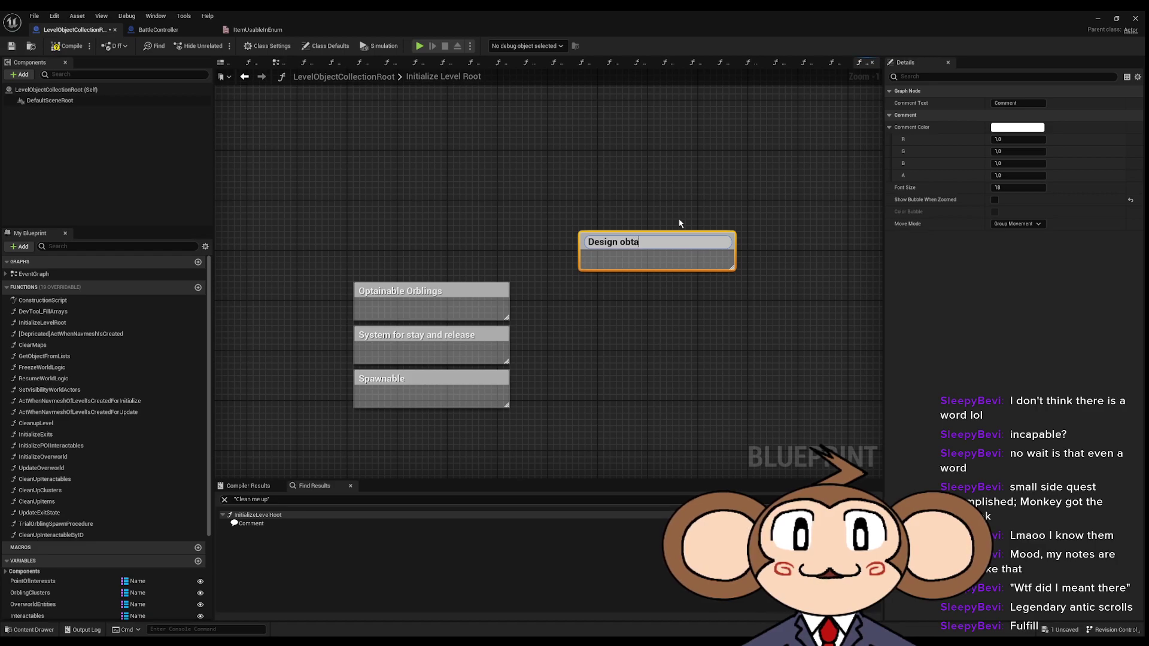
type("ining")
key("Return")
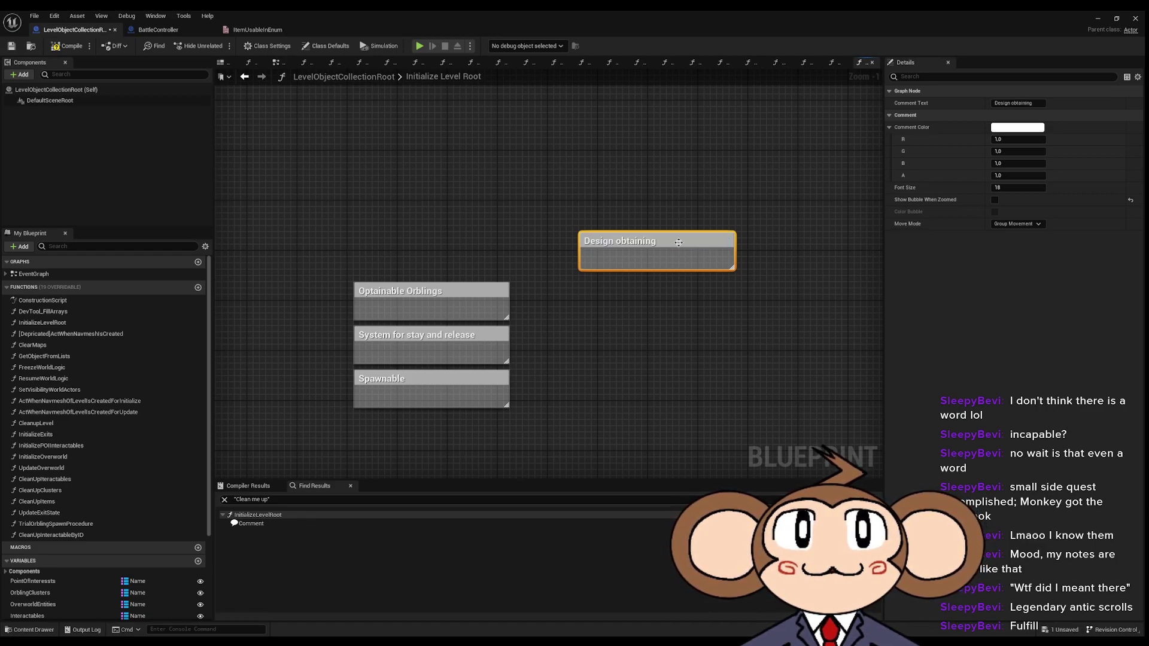
left_click_drag(678, 242, 639, 192)
Add a comment box reading "System should allow gatcha" beside the Design obtaining comment
left_click(777, 223)
right_click_drag(741, 197, 666, 198)
type("cSyste")
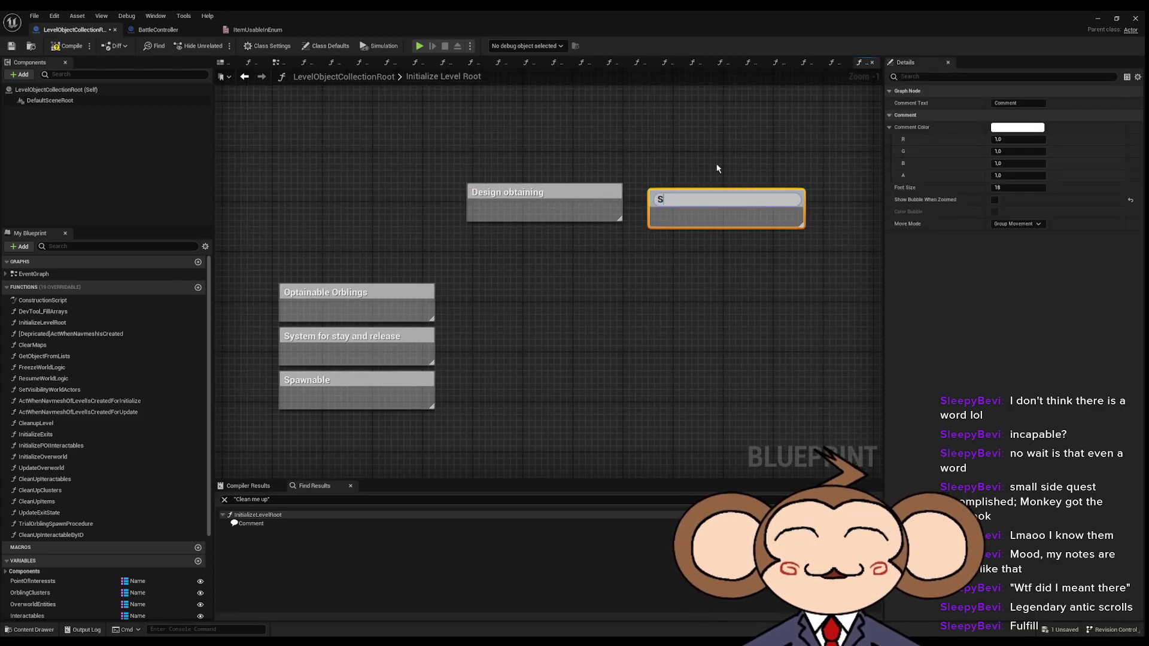
type("m")
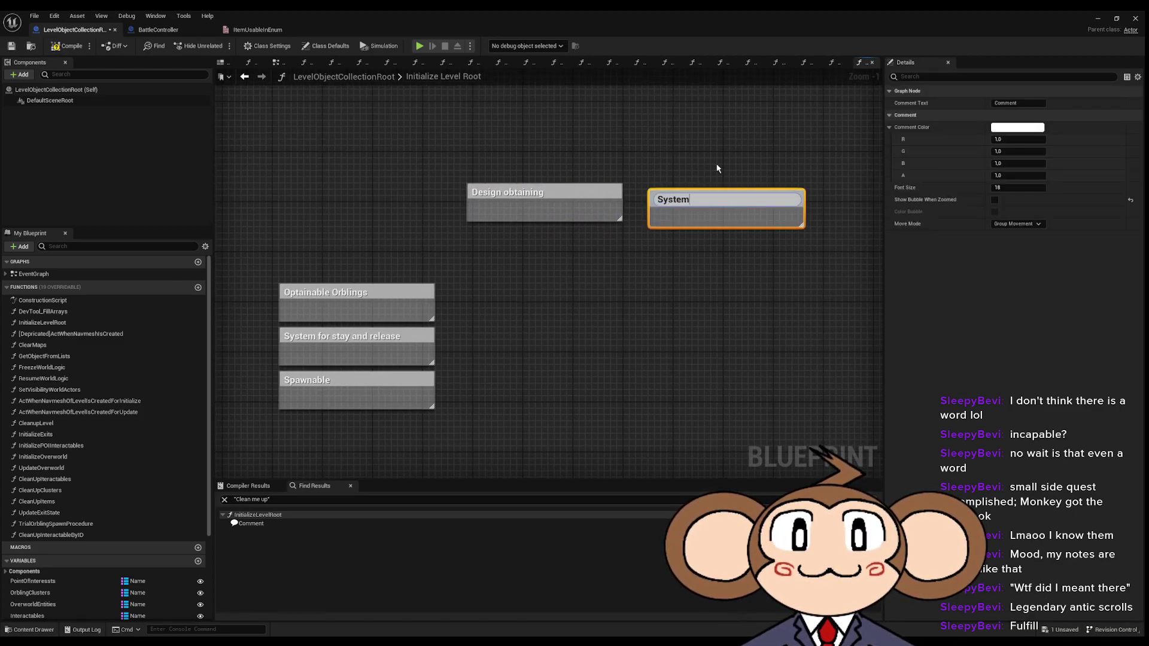
type(" should ")
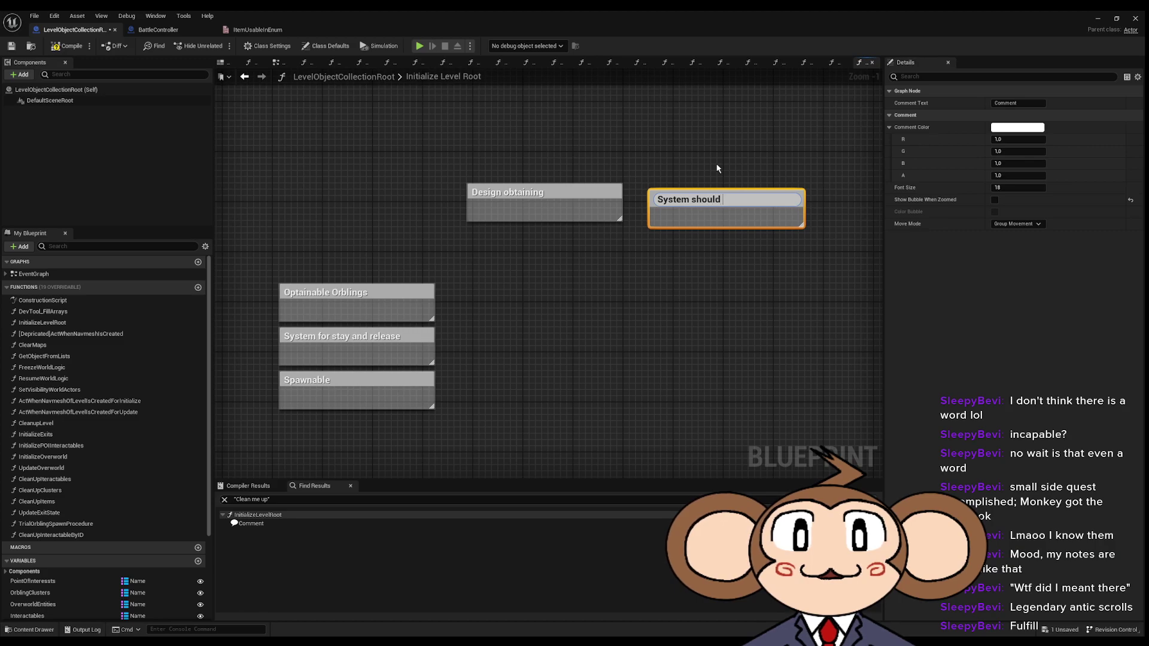
type("allow")
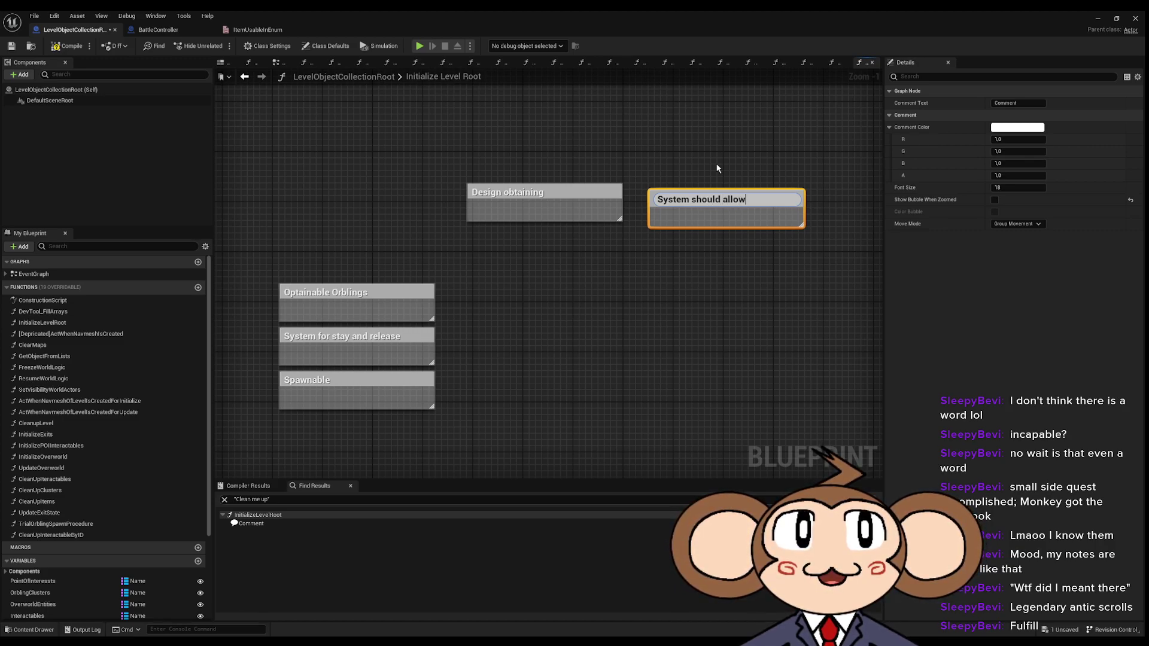
type(" gatcha")
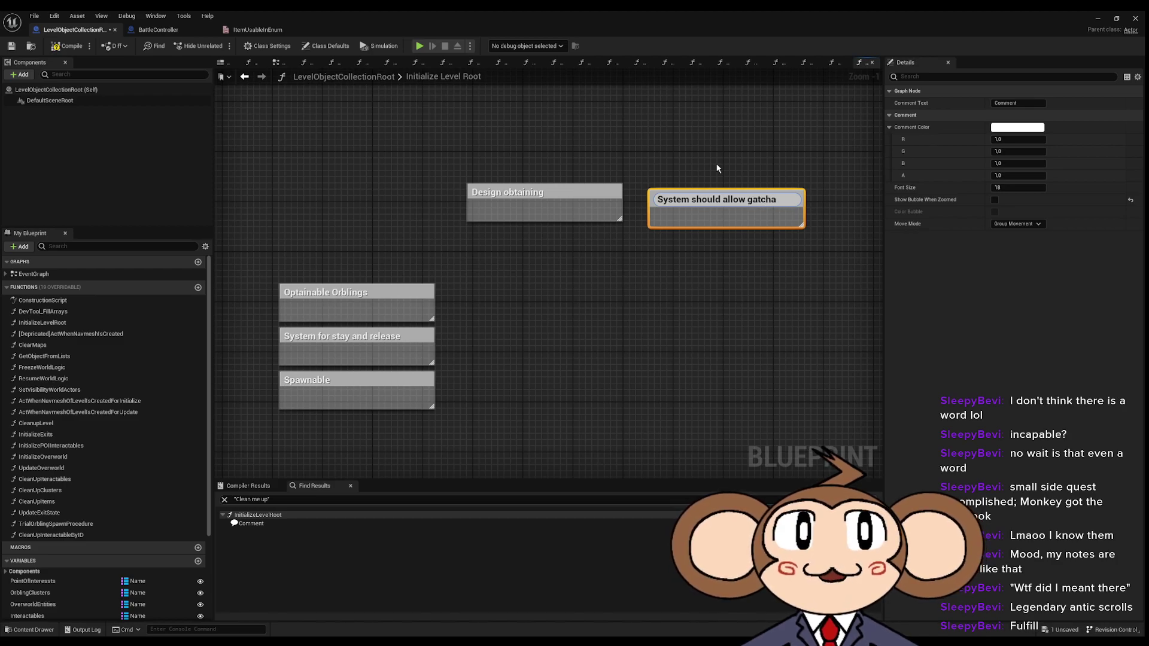
key("Return")
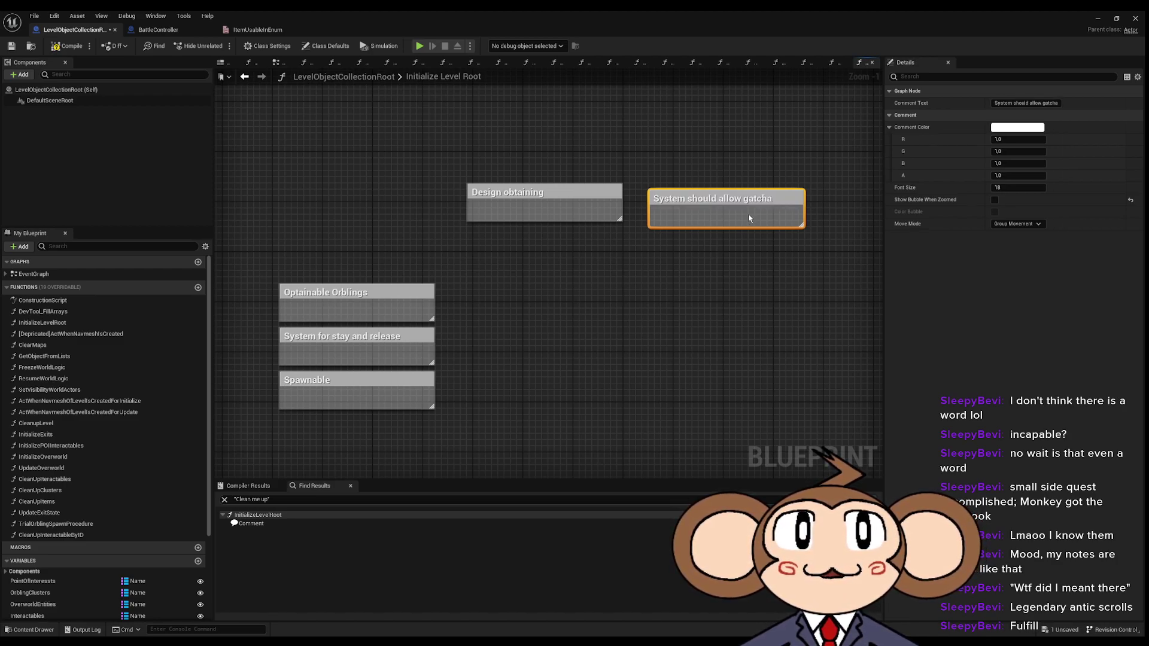
Shorten the new comment's text to "System should allow" by removing the word gatcha
key("F2")
key("End")
key("shift+Left")
key("shift+Left")
key("shift+Left")
key("shift+Left")
key("shift+Left")
key("shift+Left")
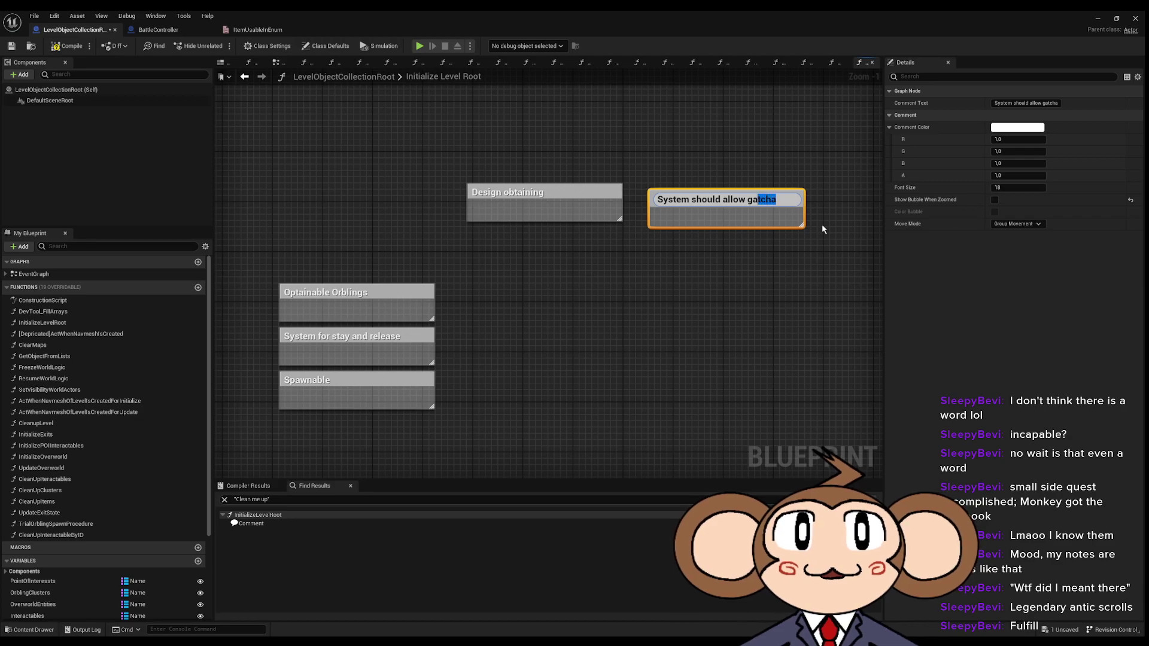
key("BackSpace")
left_click(822, 229)
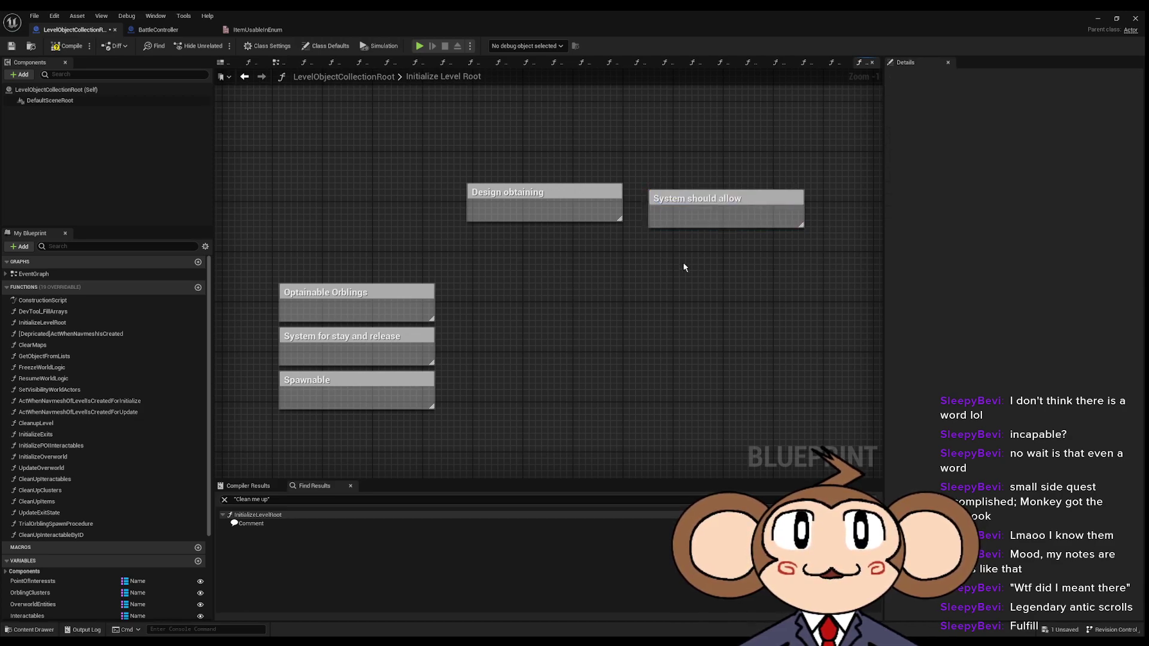
Add a separate comment box reading "gatcha" below the System should allow comment
type("cgatcha")
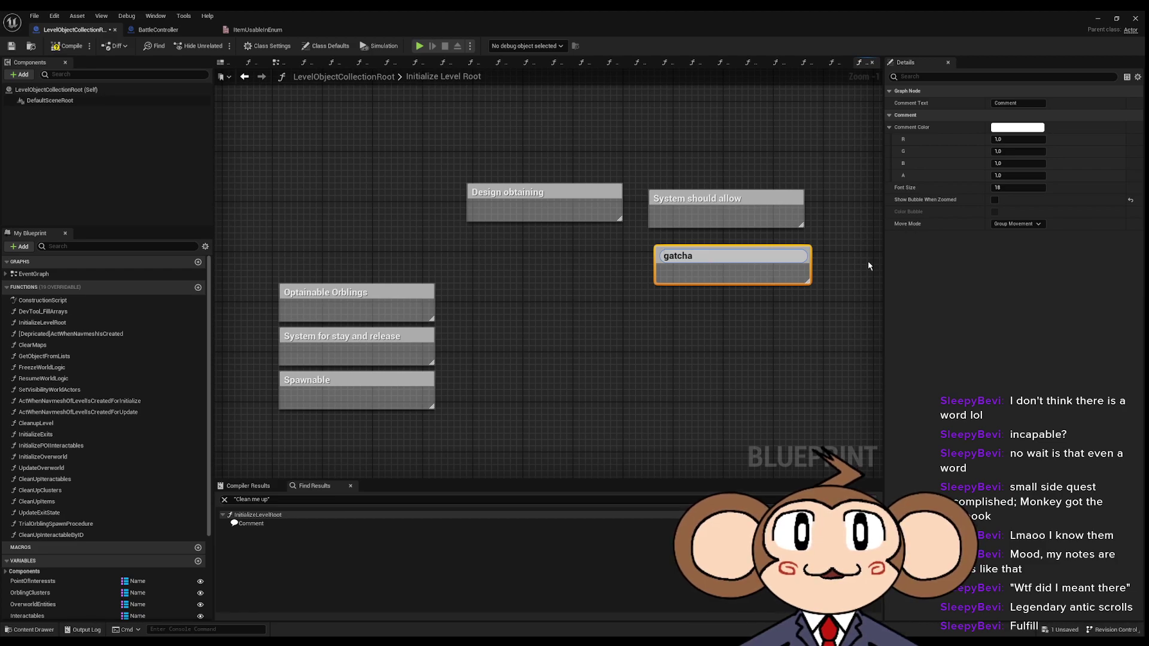
key("Return")
left_click(693, 304)
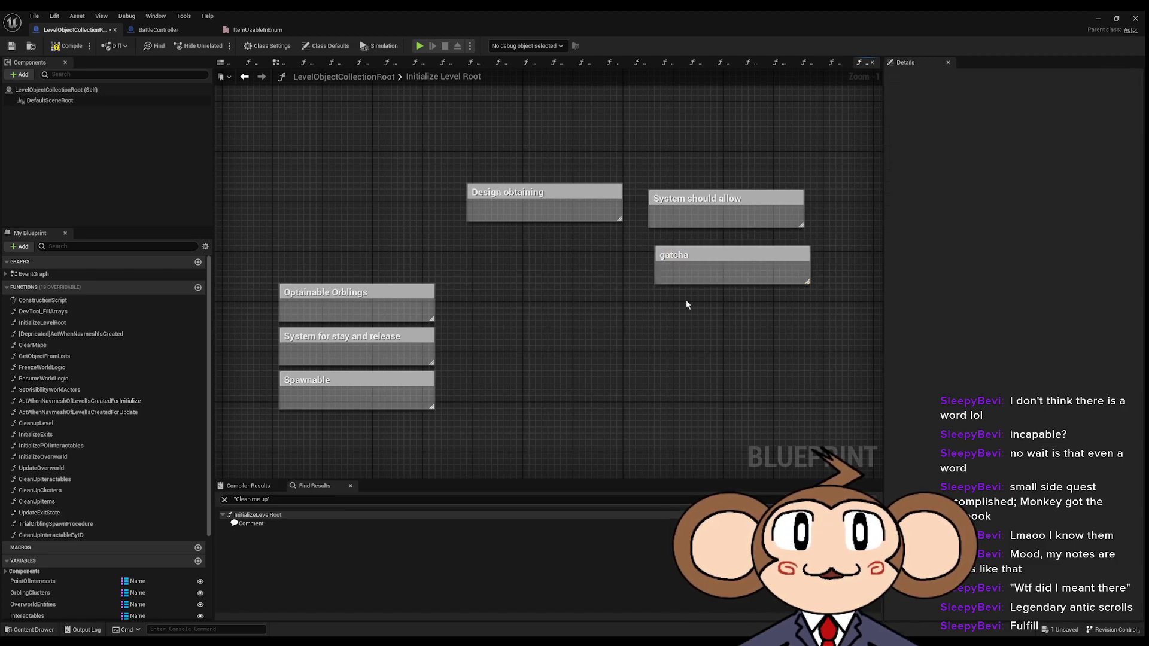
Add another blank comment box and stack it with the gatcha comment in a column aligned under System should allow
key("c")
left_click(730, 253)
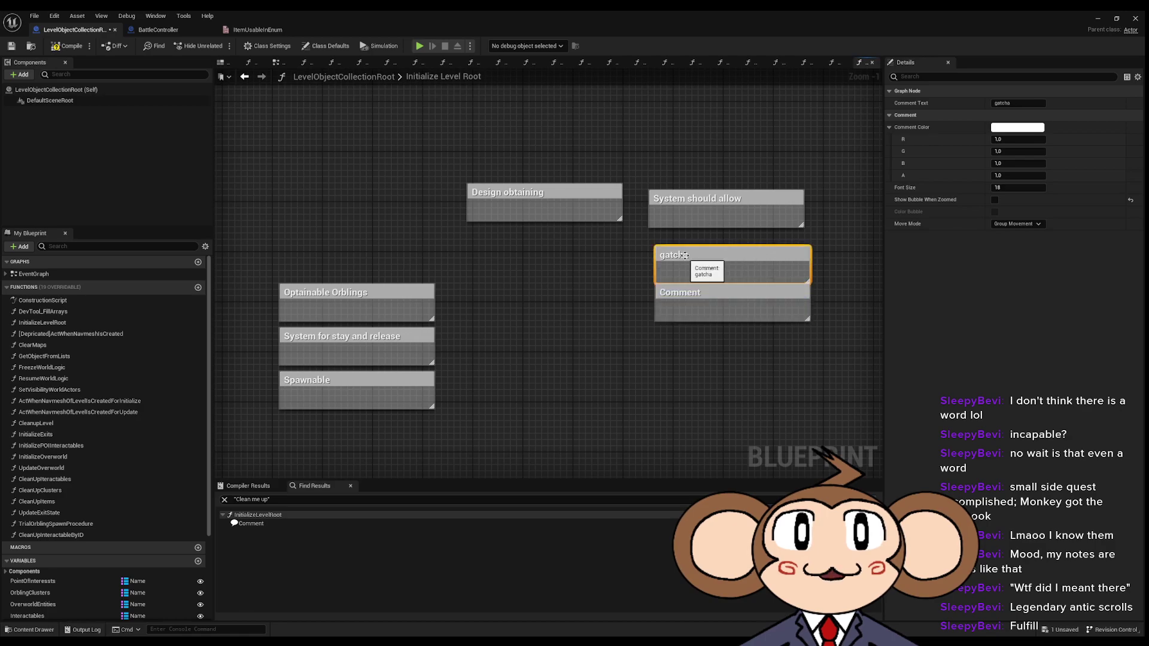
left_click_drag(687, 255, 679, 241)
left_click(715, 295)
left_click_drag(715, 295, 710, 291)
left_click(698, 328)
Set the blank comment below gatcha to read "resource spending to get what you want"
double_click(682, 289)
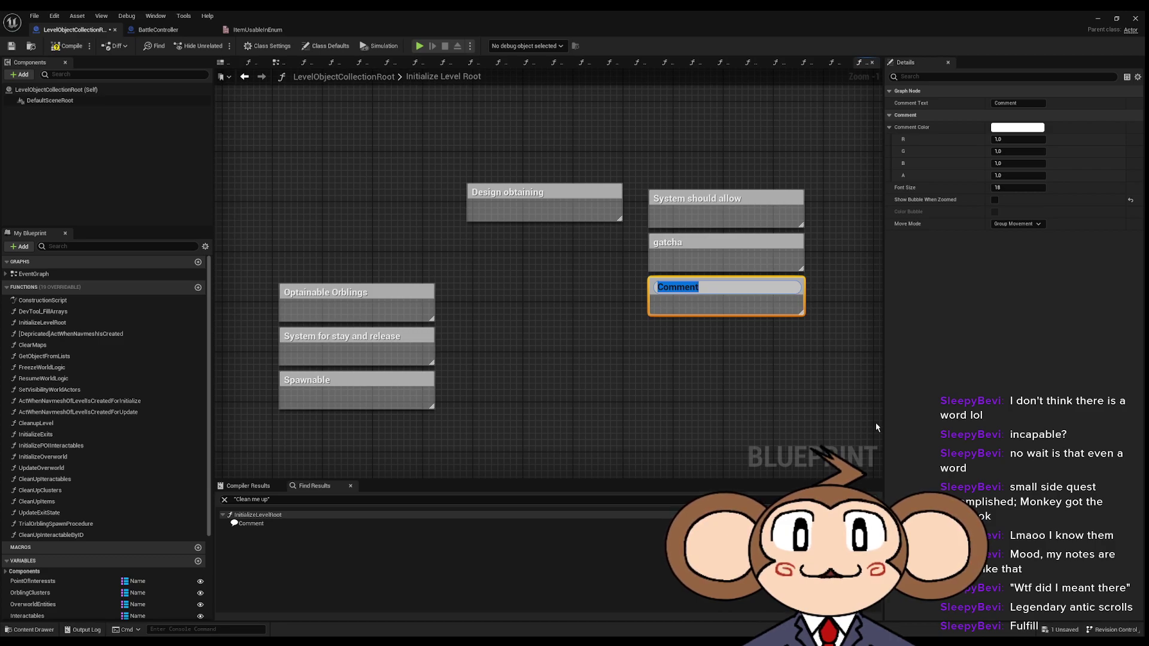
type("reso")
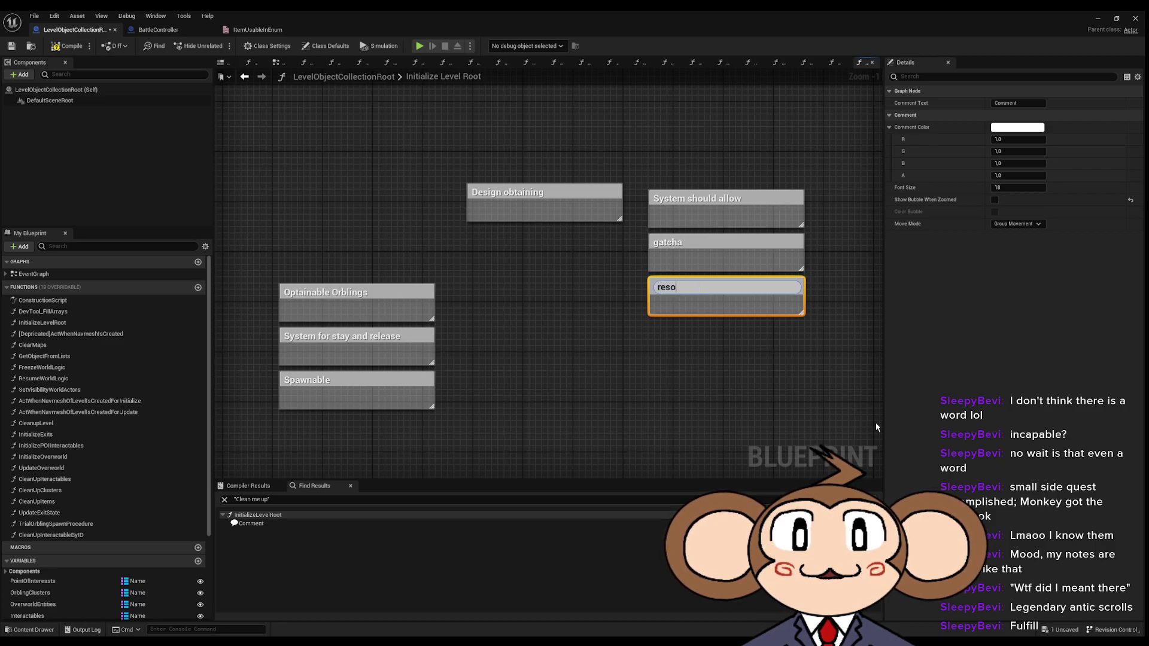
type("urce spending ")
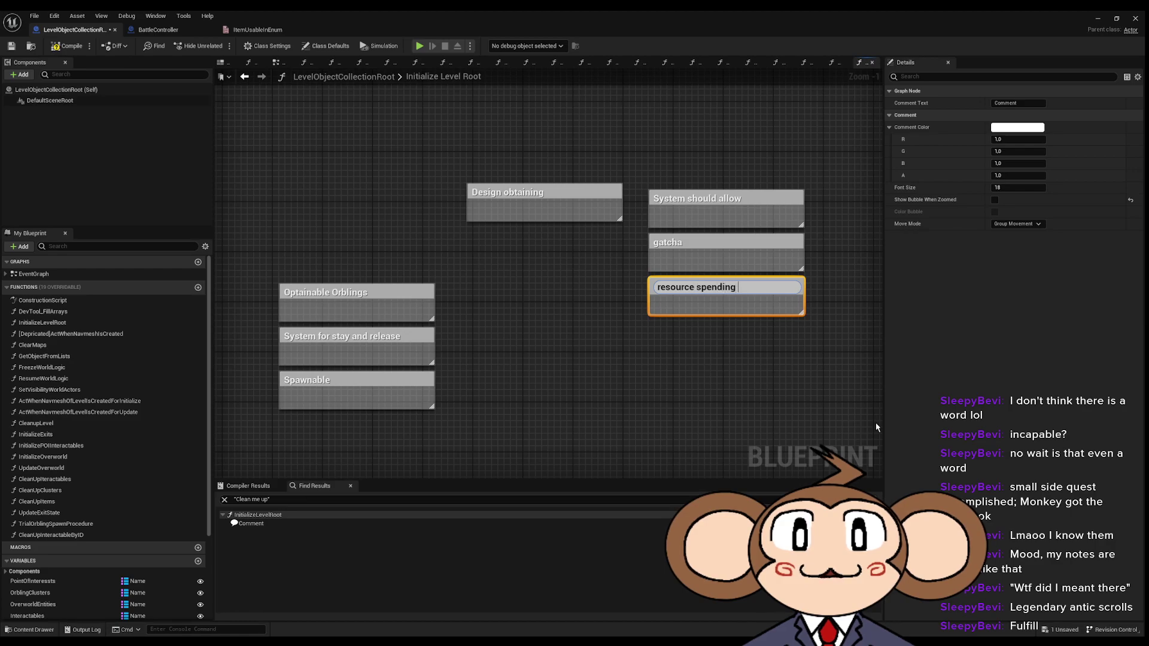
type("to get")
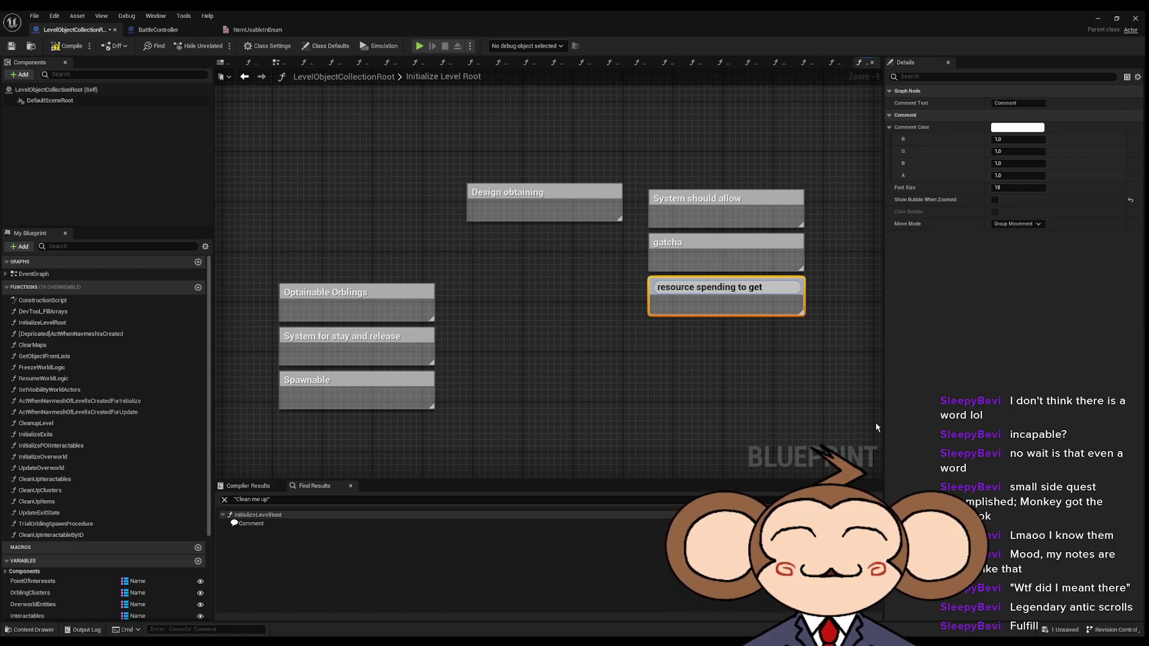
type(" what you want")
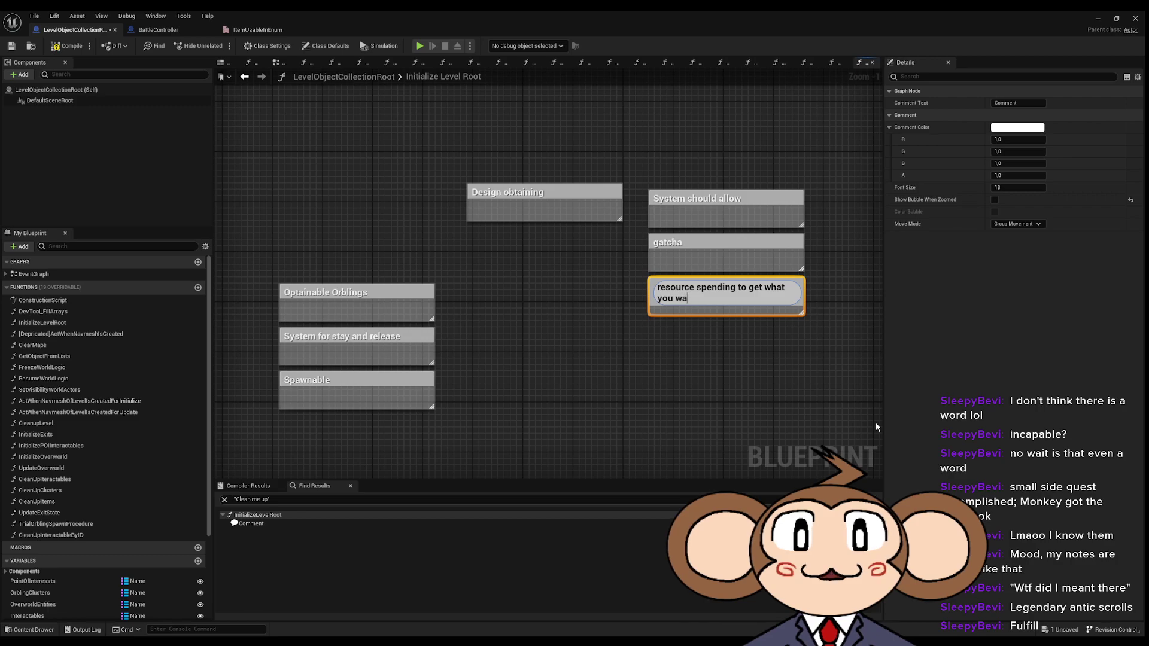
key("Return")
Add a comment box reading "Enables optaining orblings which you normaly can not" directly beside the resource spending comment
right_click_drag(804, 353, 609, 356)
type("c")
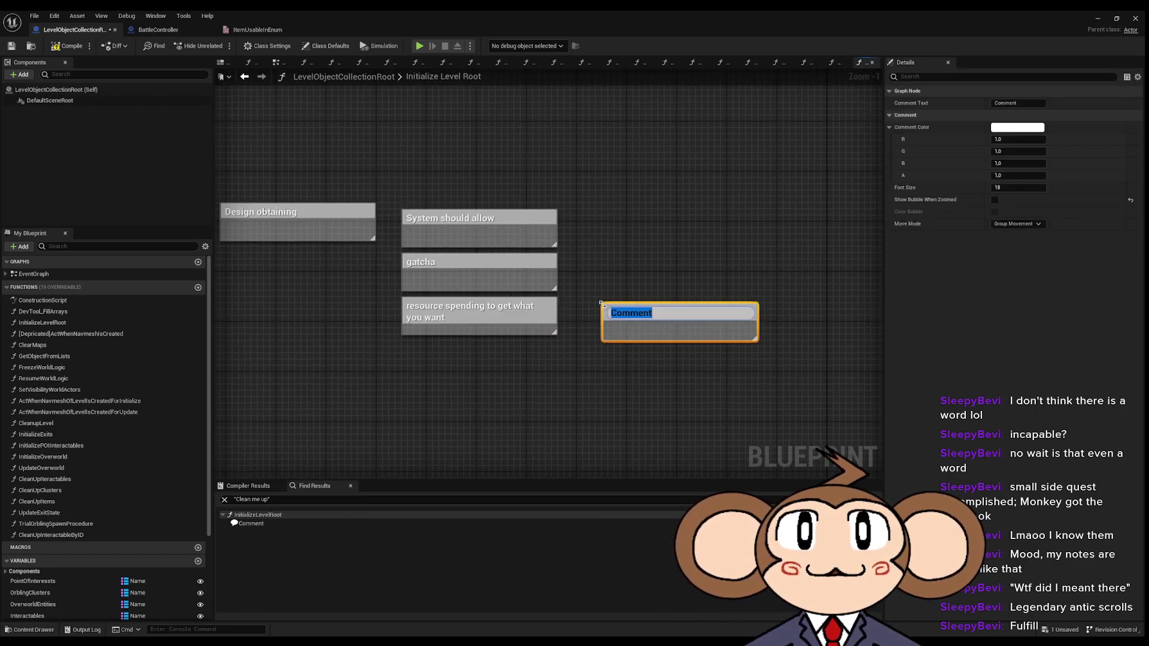
type("Enables ")
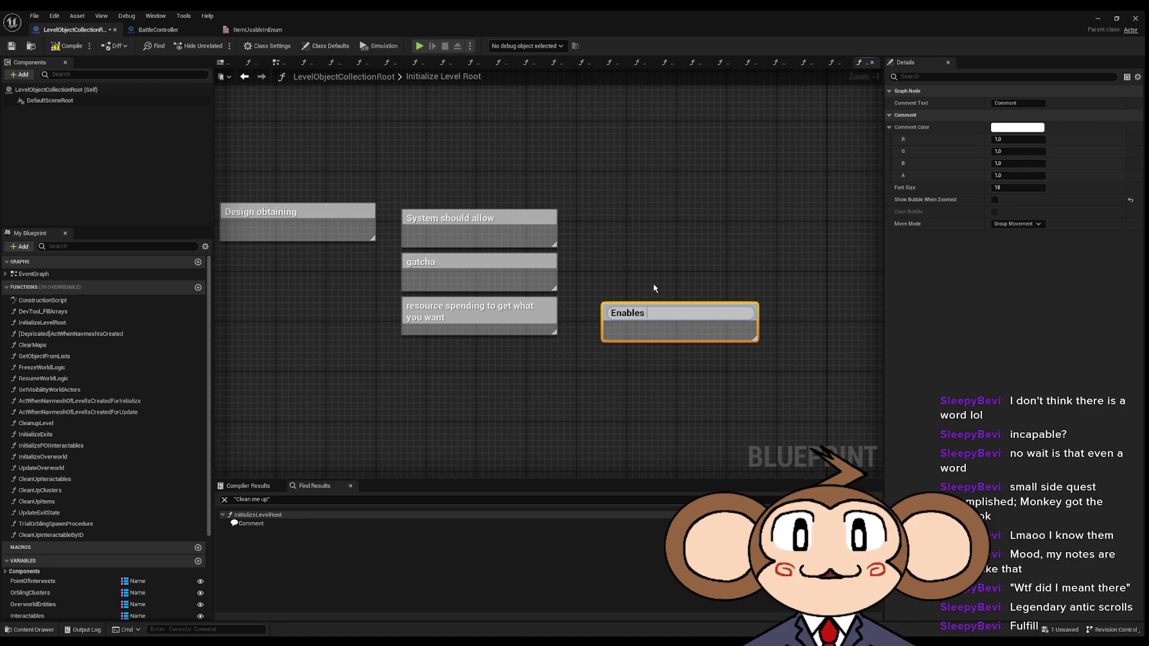
type("orbling op")
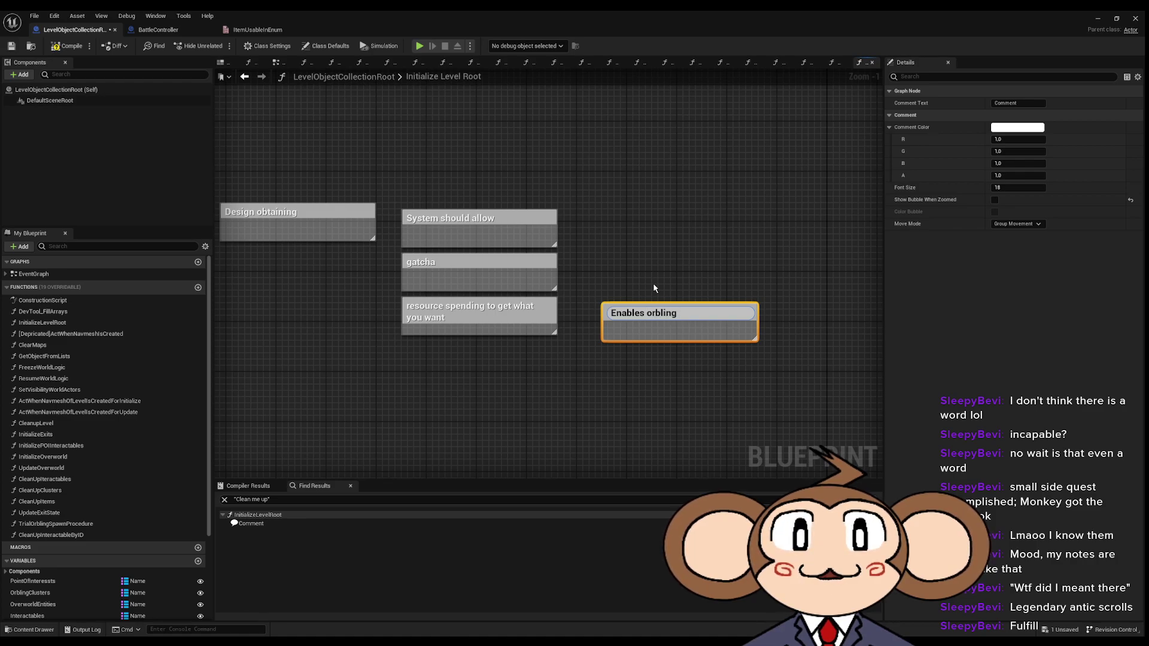
key("BackSpace")
key("BackSpace")
key("BackSpace")
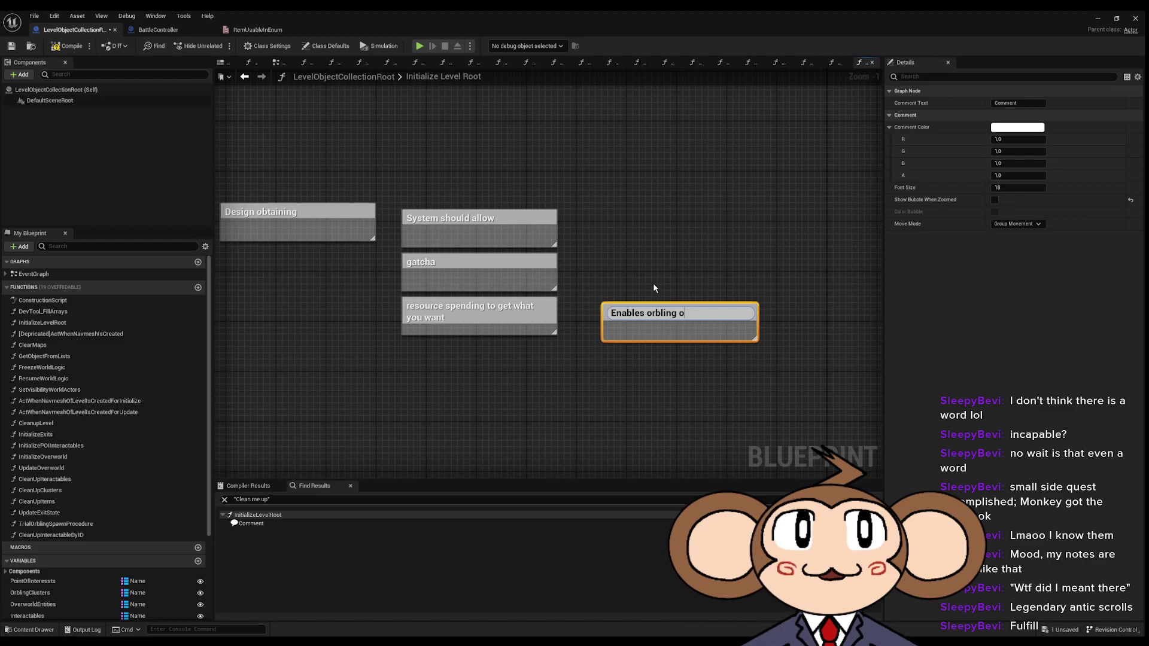
key("BackSpace")
key("BackSpace")
key("BackSpace")
key("BackSpace")
key("BackSpace")
key("BackSpace")
type("ptaining orbl")
type("ings which yo")
type("u normaly can n")
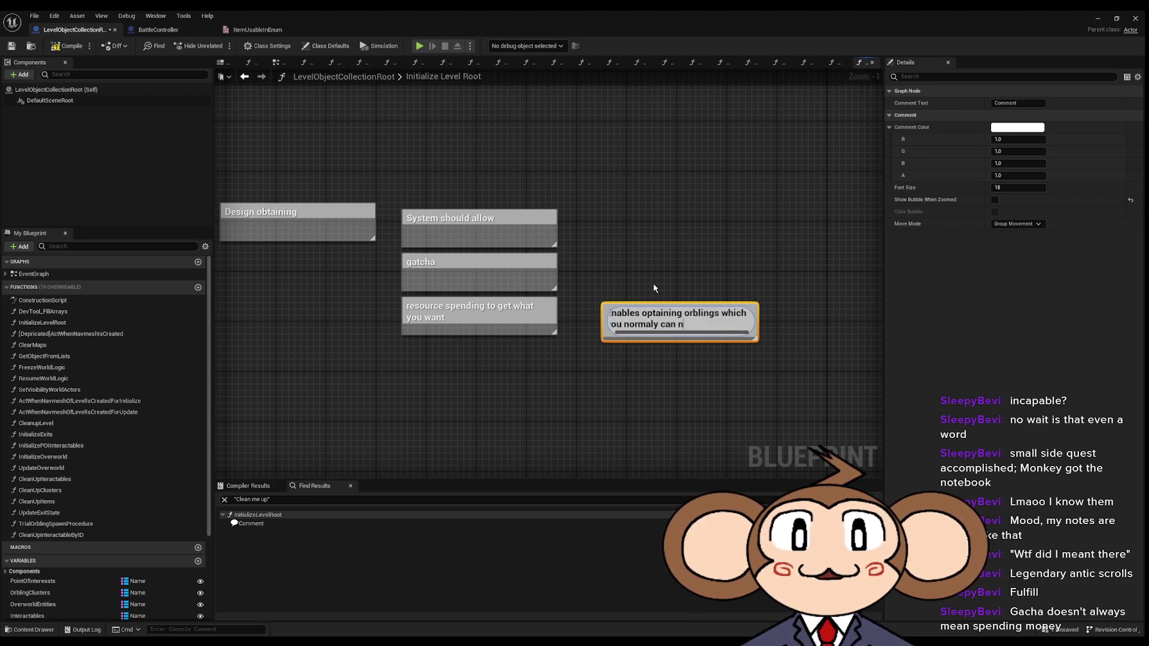
type("ot")
key("Return")
left_click_drag(647, 322, 610, 316)
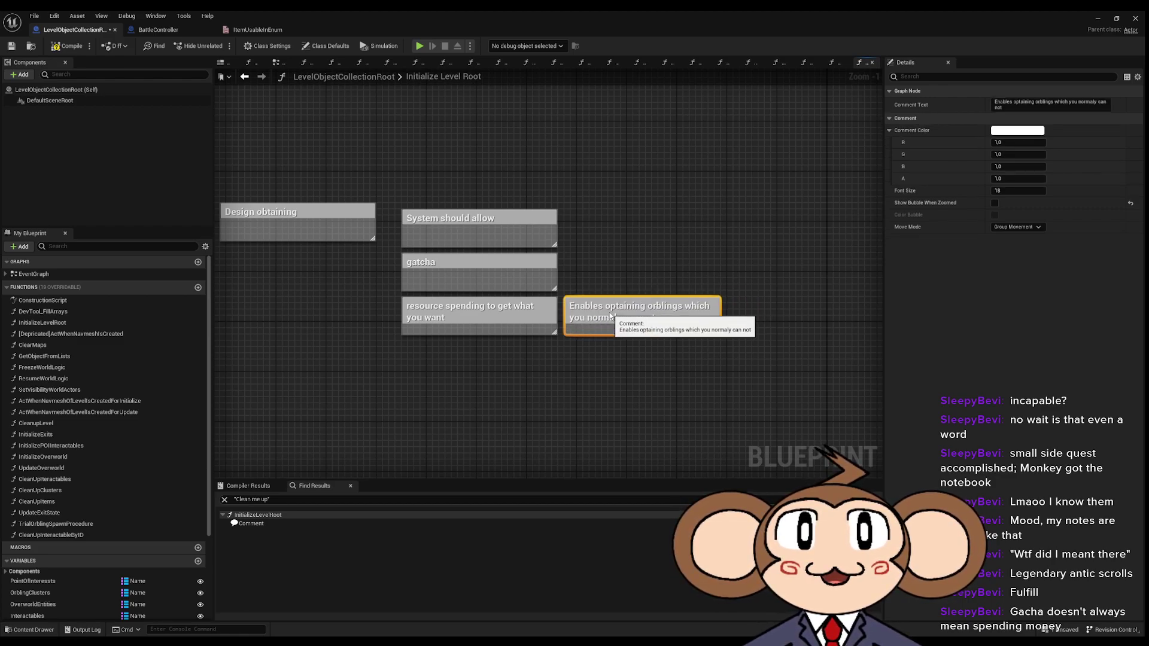
left_click(612, 367)
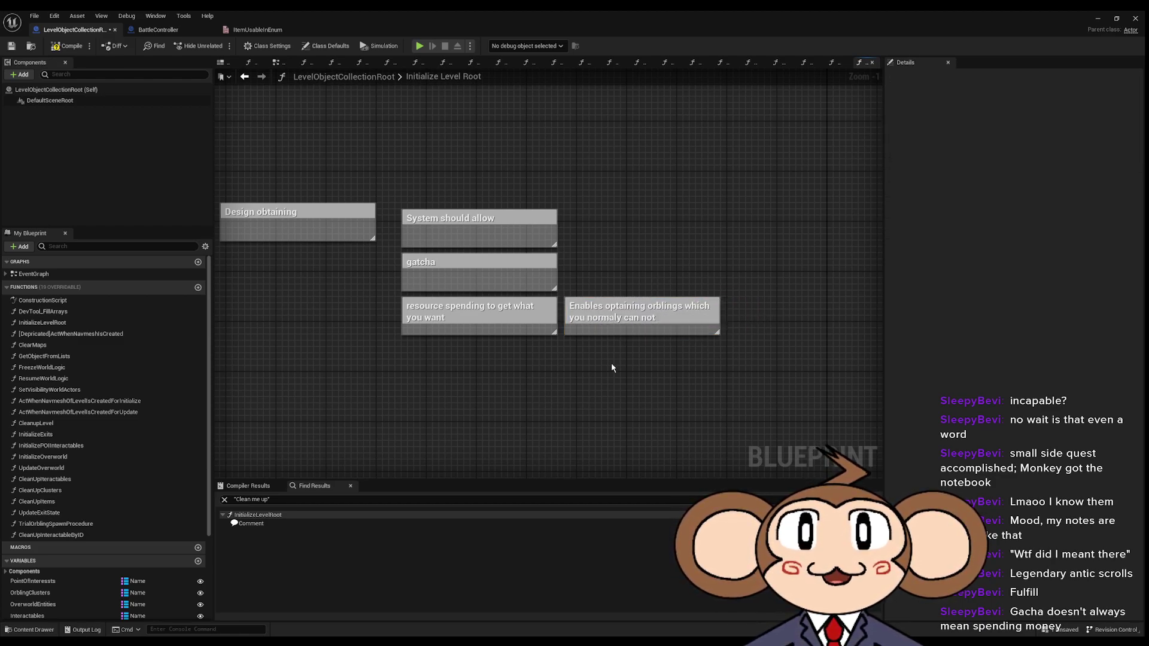
Add a comment box reading "Look at notes and make a design" and place it directly below the Design obtaining comment
right_click_drag(611, 366, 662, 364)
right_click_drag(577, 372, 562, 325)
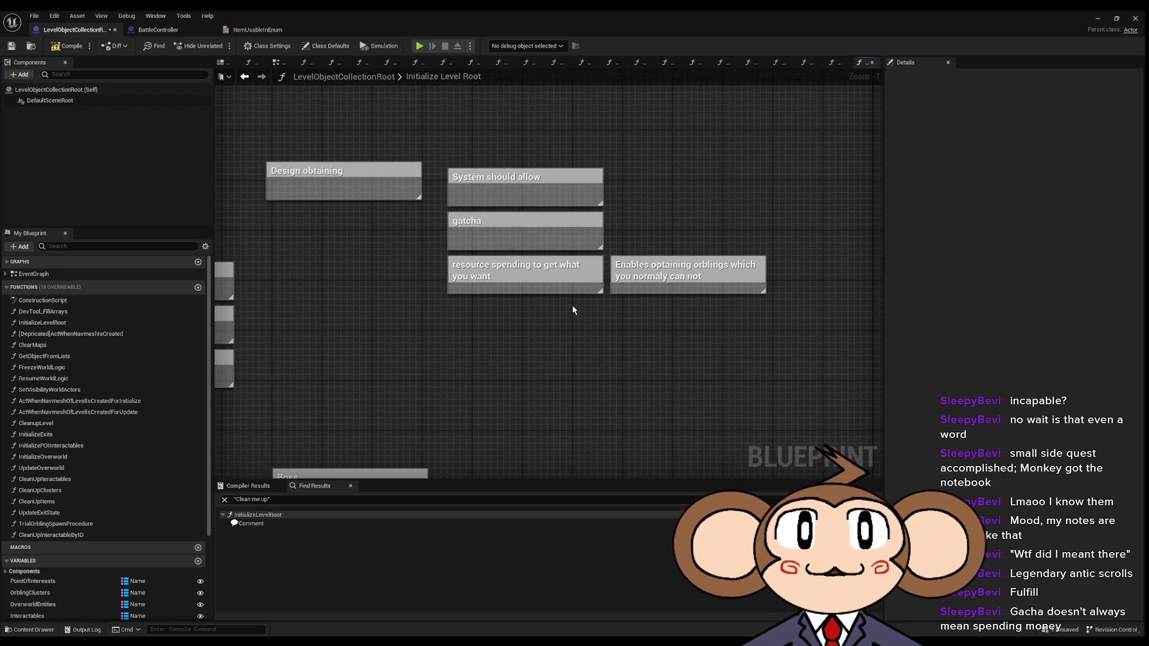
type("c")
type("Look")
type(" at notes")
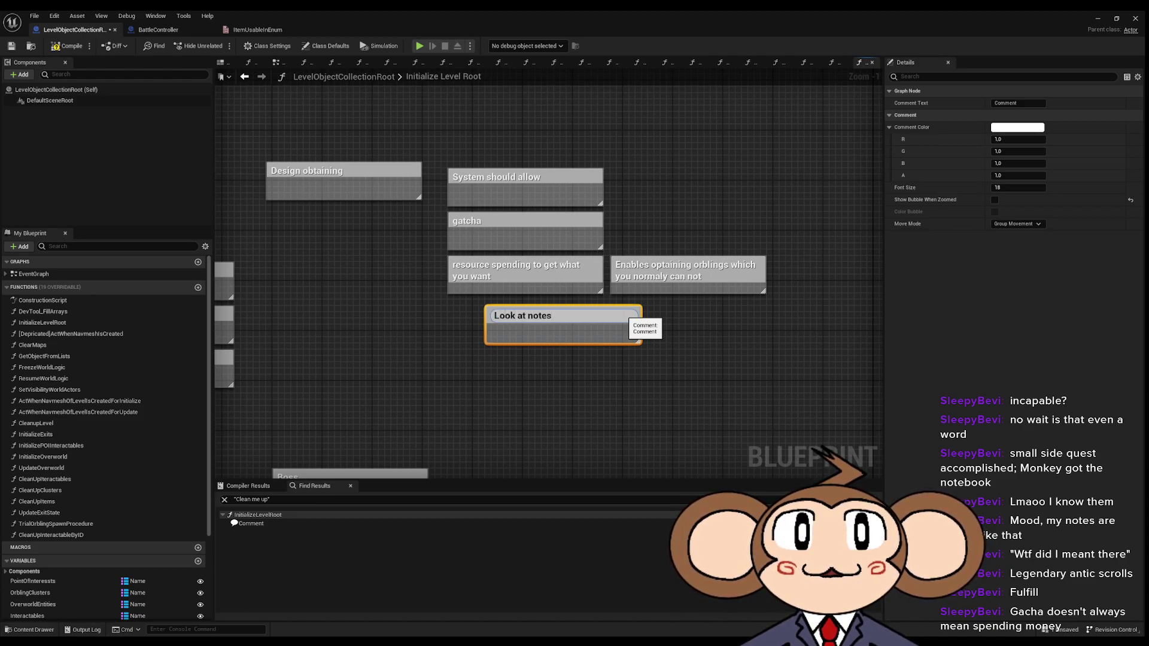
type(" and make a design")
key("Return")
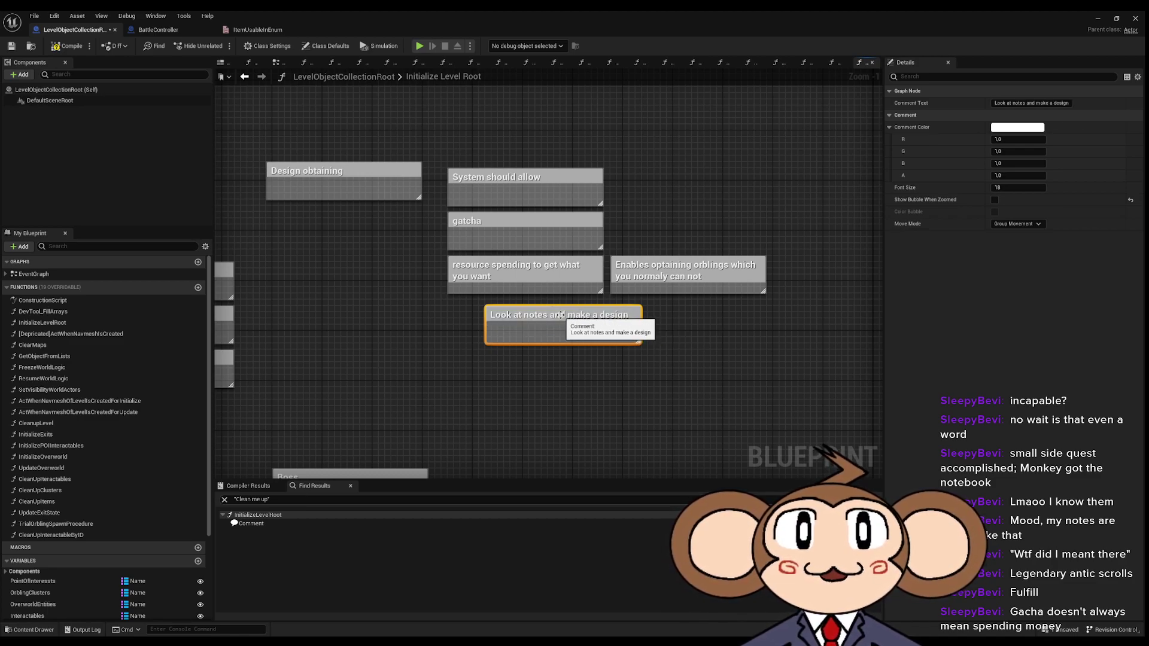
left_click_drag(561, 315, 348, 215)
left_click(368, 274)
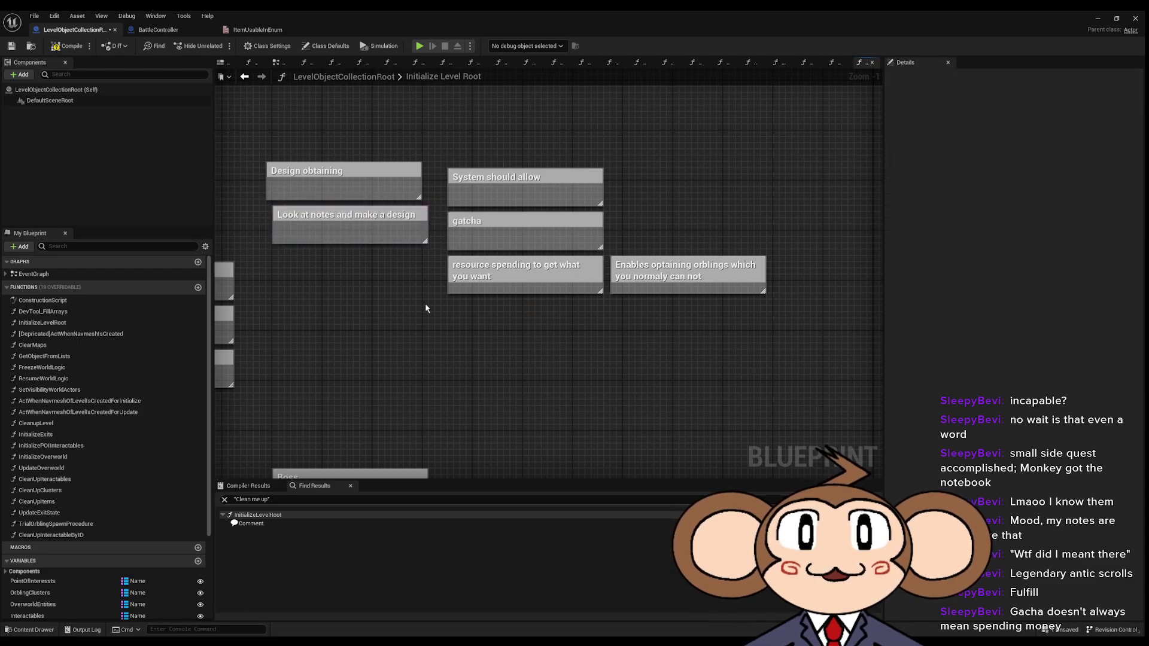
Move the System should allow comment and its related requirement comments together to line up with the Design obtaining row
right_click_drag(497, 328, 624, 343)
left_click_drag(605, 145, 749, 281)
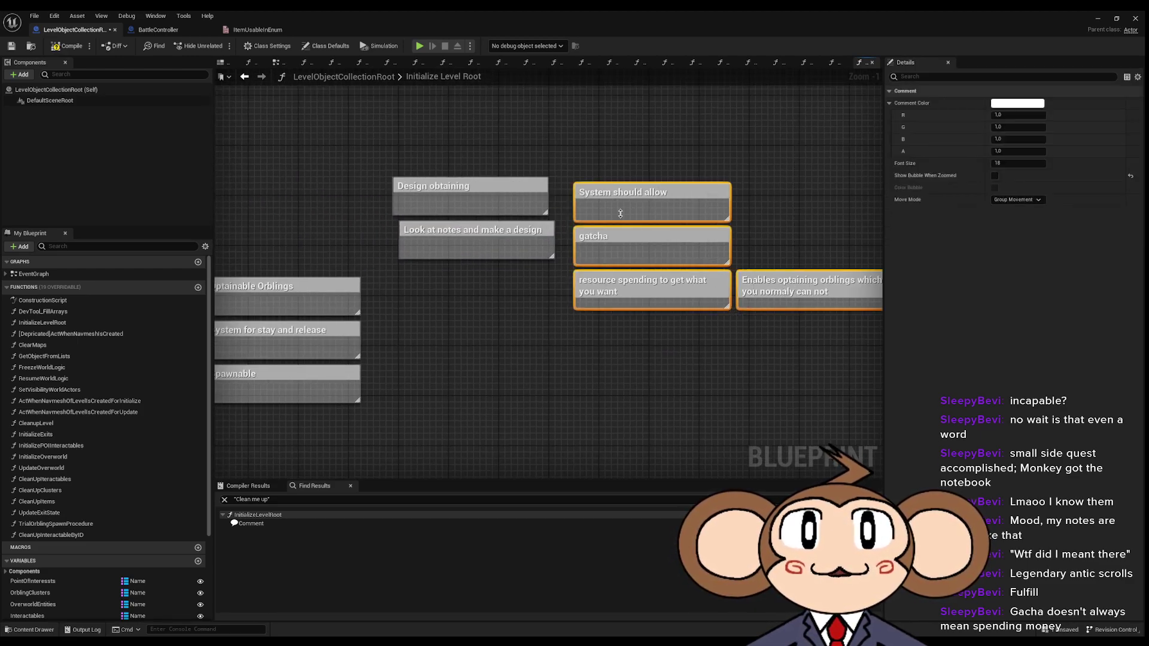
left_click_drag(607, 192, 602, 187)
left_click(610, 158)
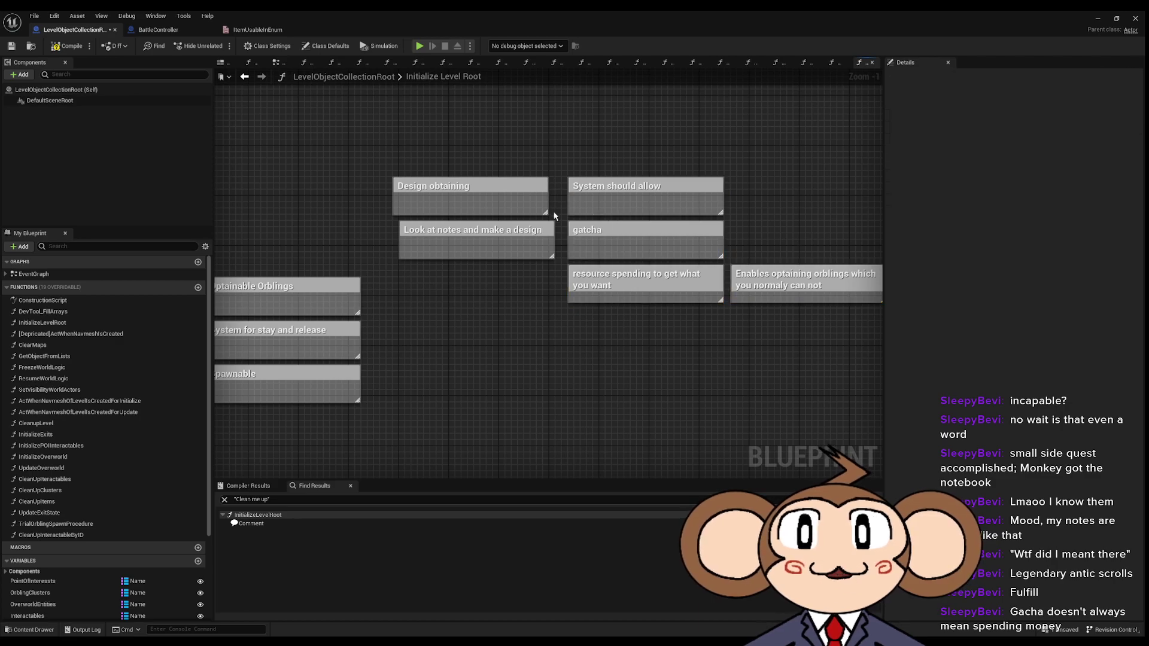
scroll(553, 214, "down", 2)
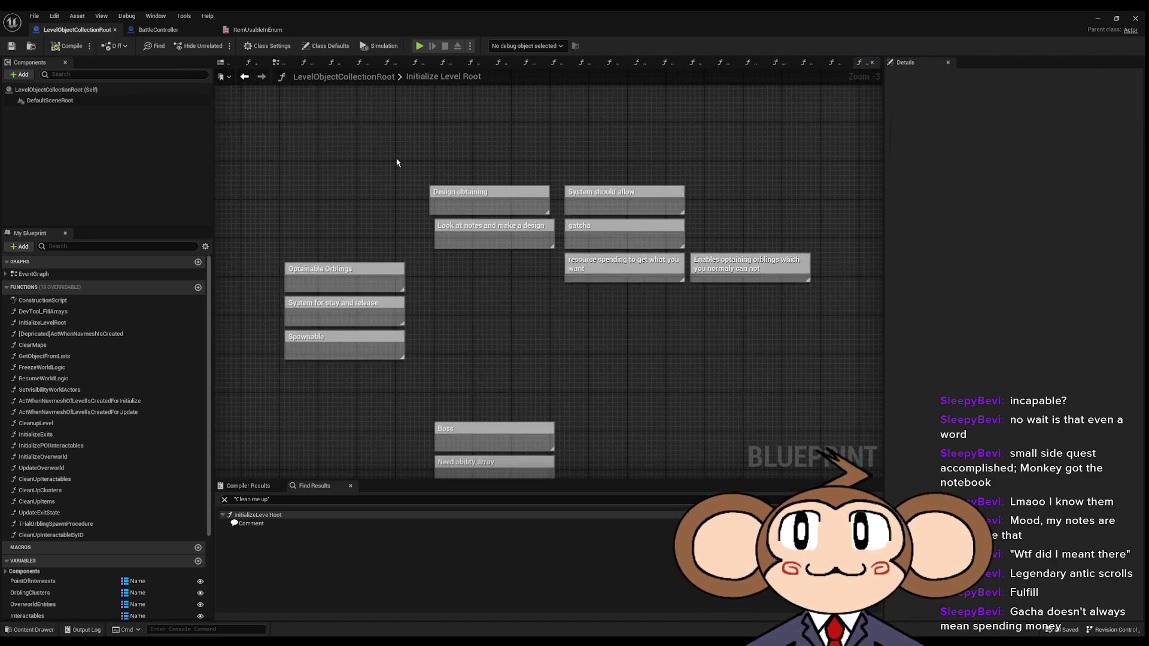